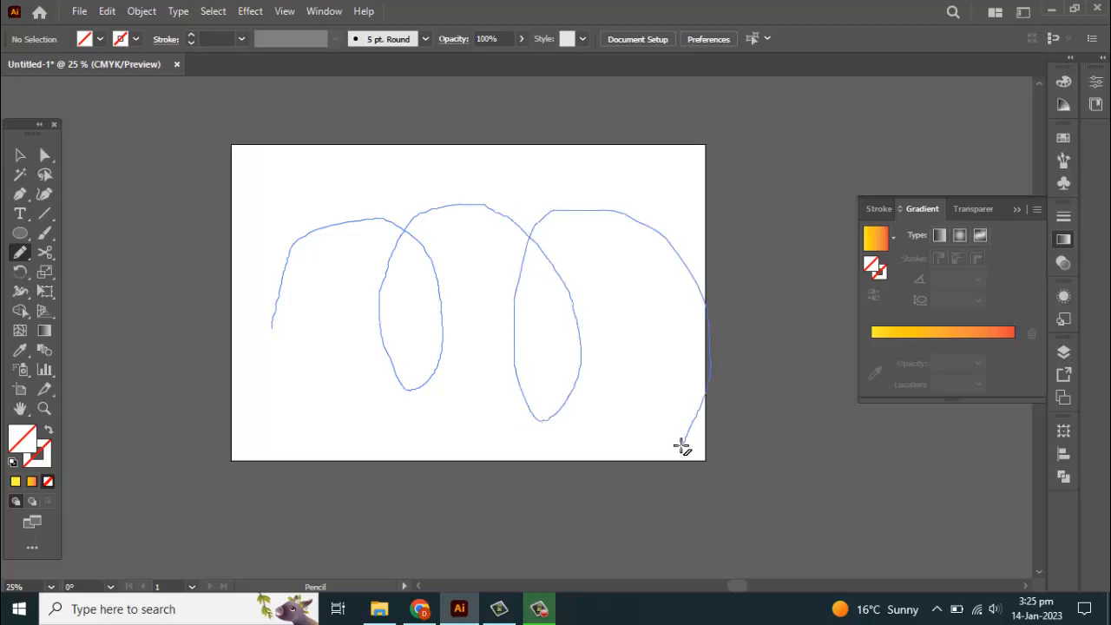
Step: Draw a circle about 170 px wide with the Ellipse tool outside the artboard, beside its left edge, and nudge it slightly down
left_click(20, 232)
left_click_drag(137, 221, 163, 246)
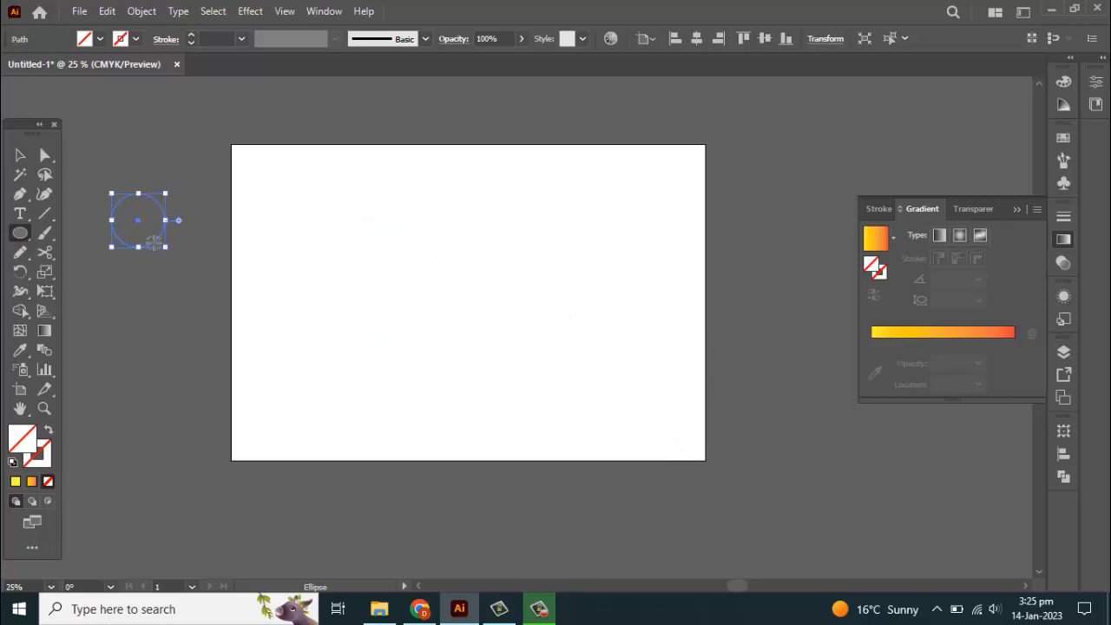
key("v")
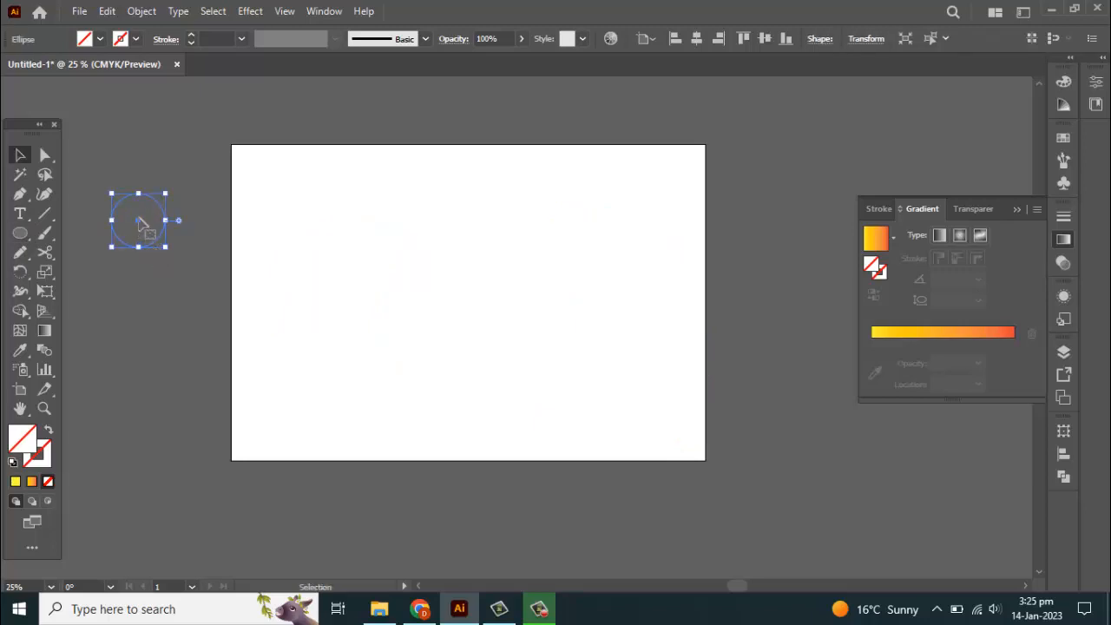
left_click_drag(141, 226, 141, 235)
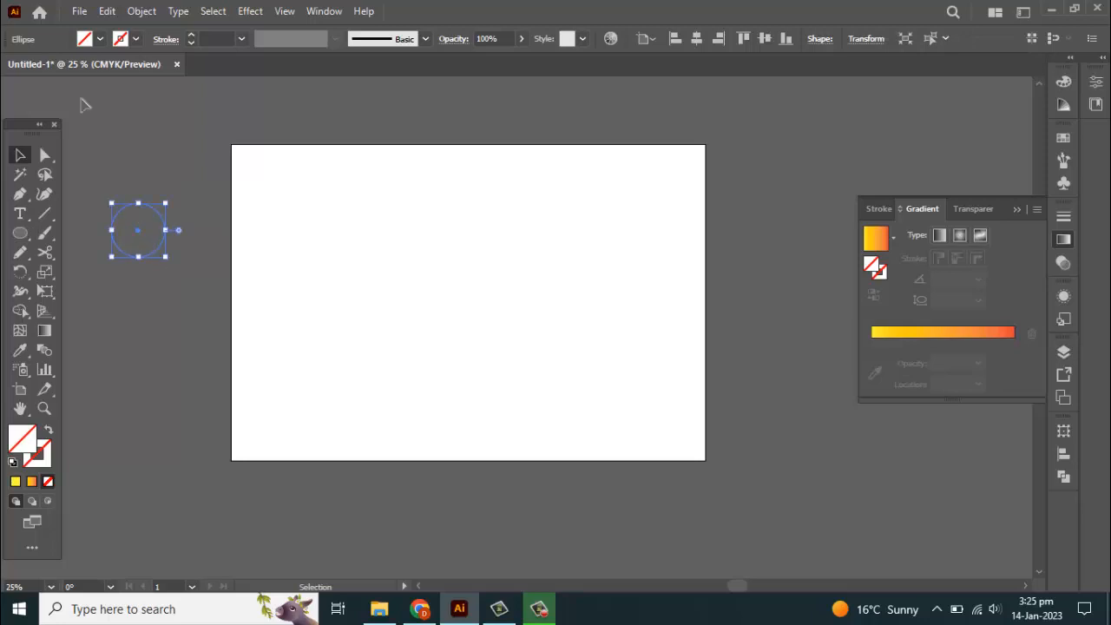
Step: Fill the circle with the yellow-to-orange linear gradient swatch and place a copy level with it inside the artboard
left_click(100, 39)
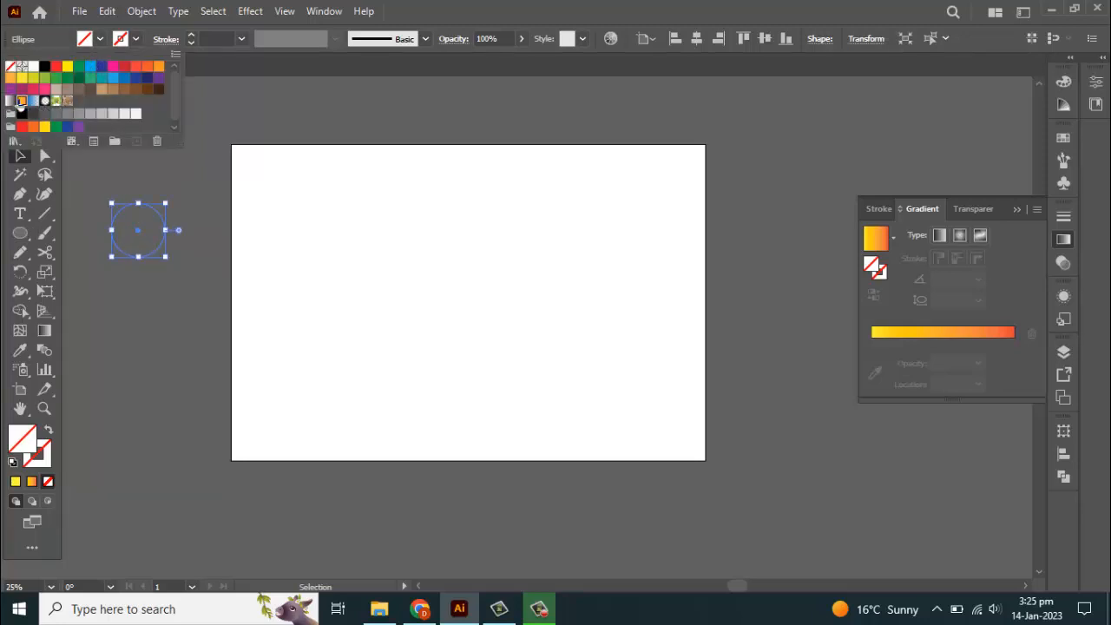
left_click(22, 101)
left_click(140, 231)
left_click_drag(140, 231, 295, 243)
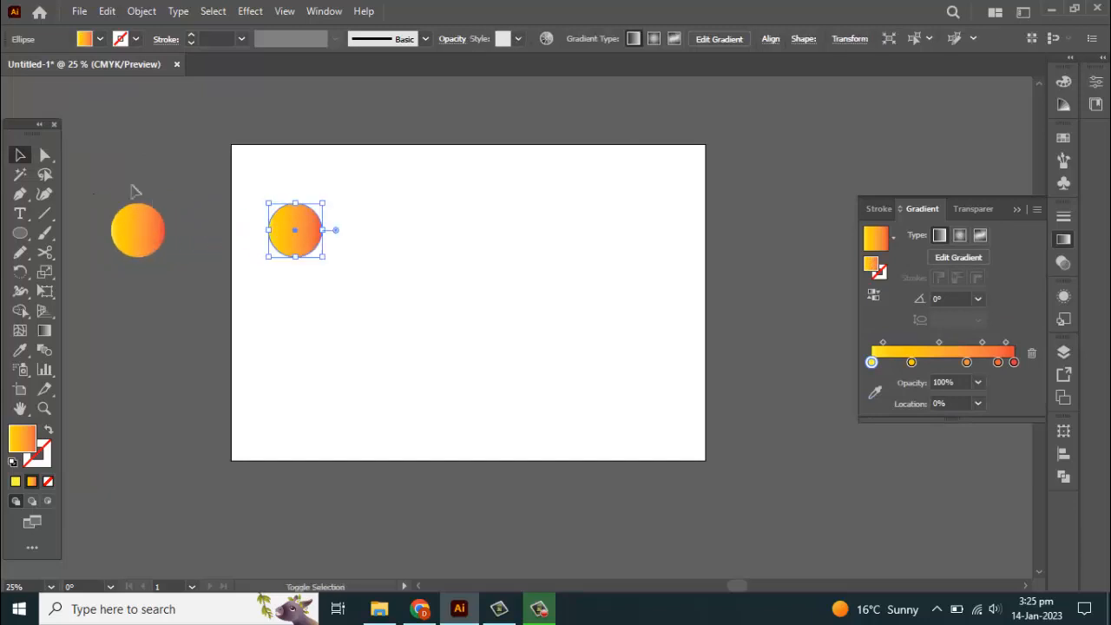
Step: Select both gradient circles and set the blend options to Specified Steps spacing with 200 steps
left_click_drag(133, 187, 278, 241)
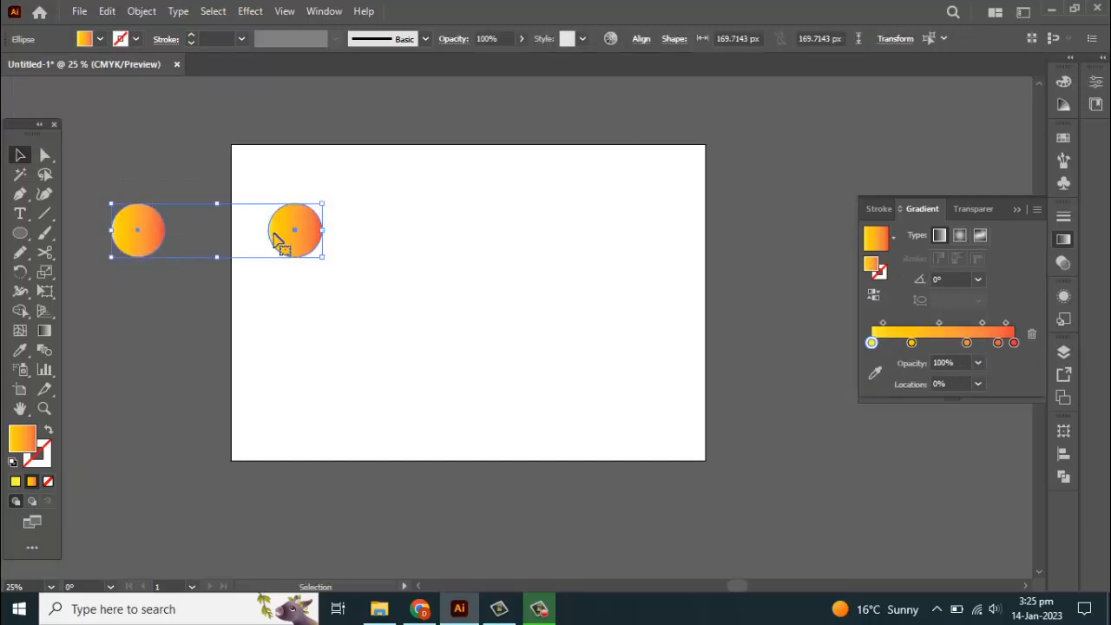
left_click(137, 15)
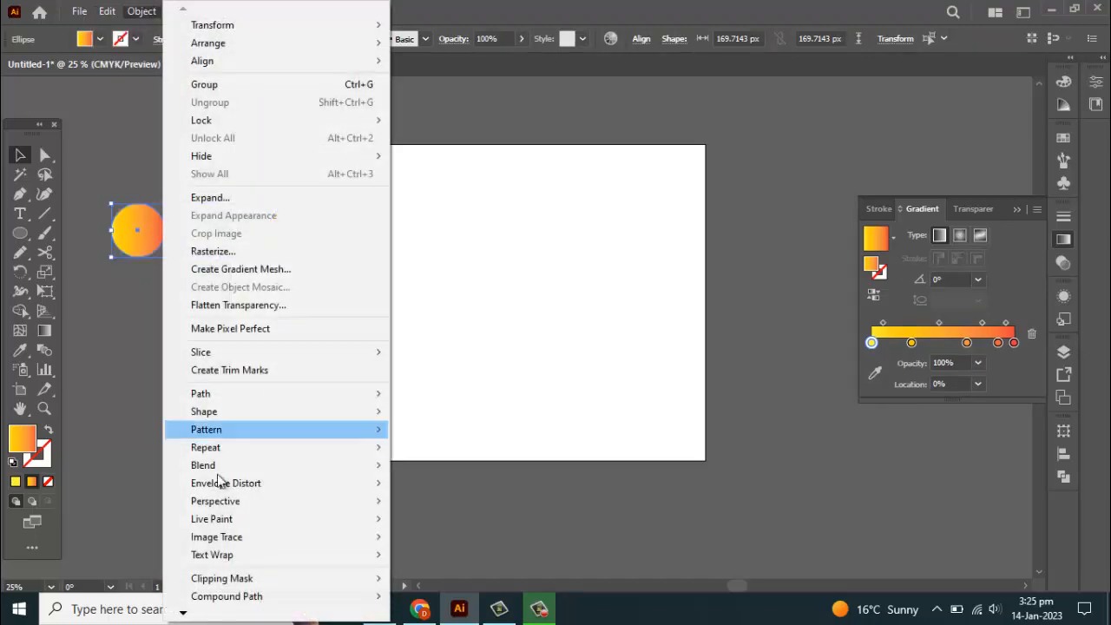
mouse_move(213, 465)
left_click(455, 506)
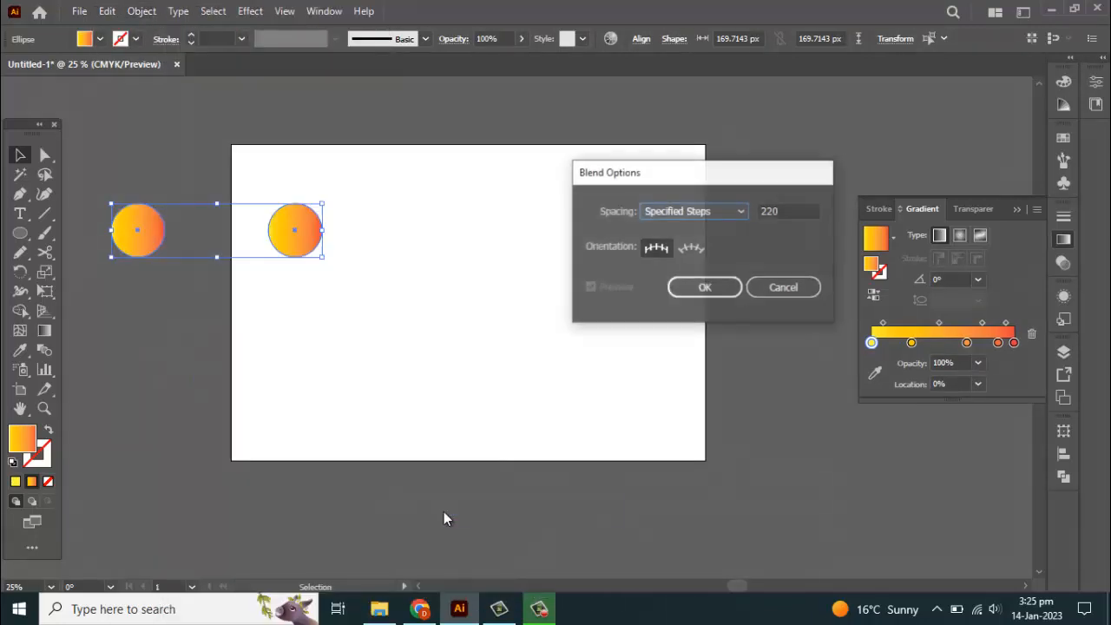
double_click(781, 211)
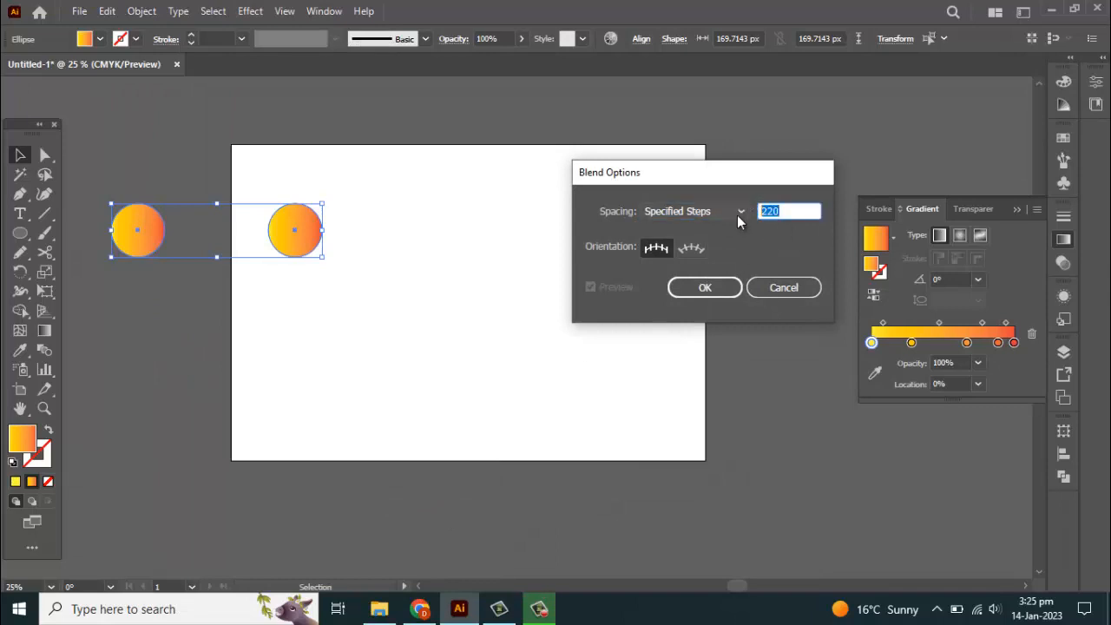
type("200")
left_click(696, 213)
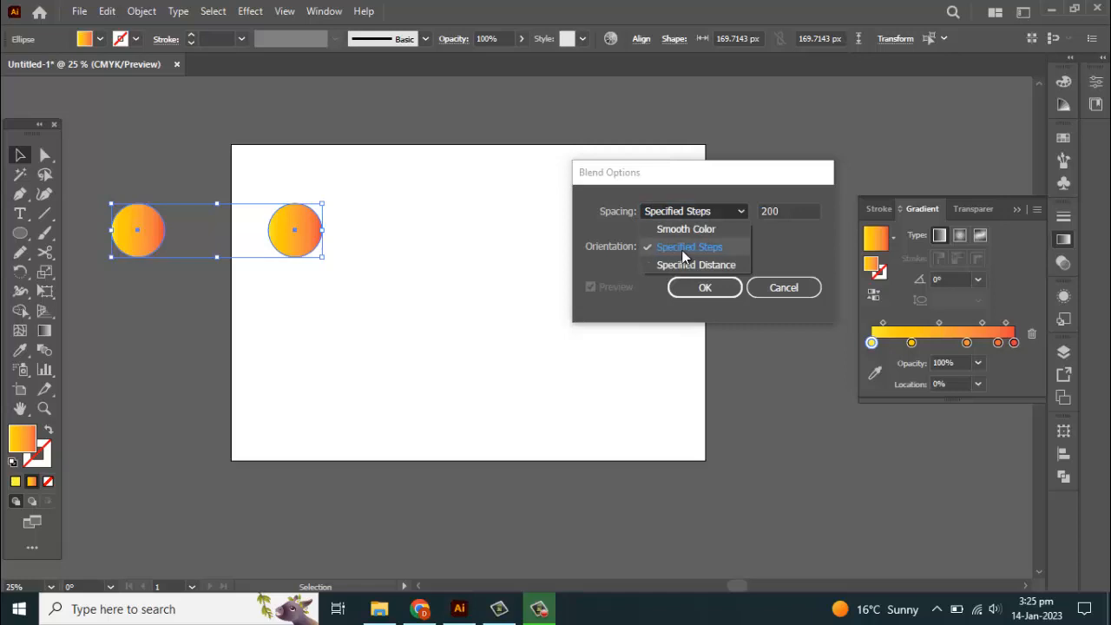
left_click(682, 251)
key("Tab")
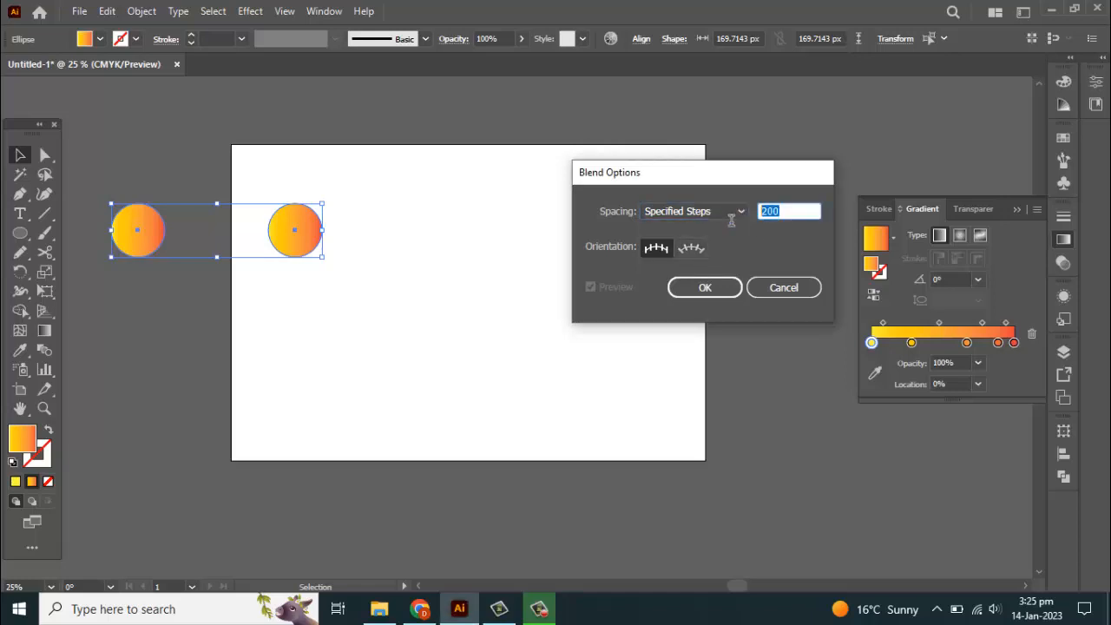
left_click(701, 289)
Step: Make a blend from the two circles and shift it down and left, mostly off the artboard
left_click(141, 10)
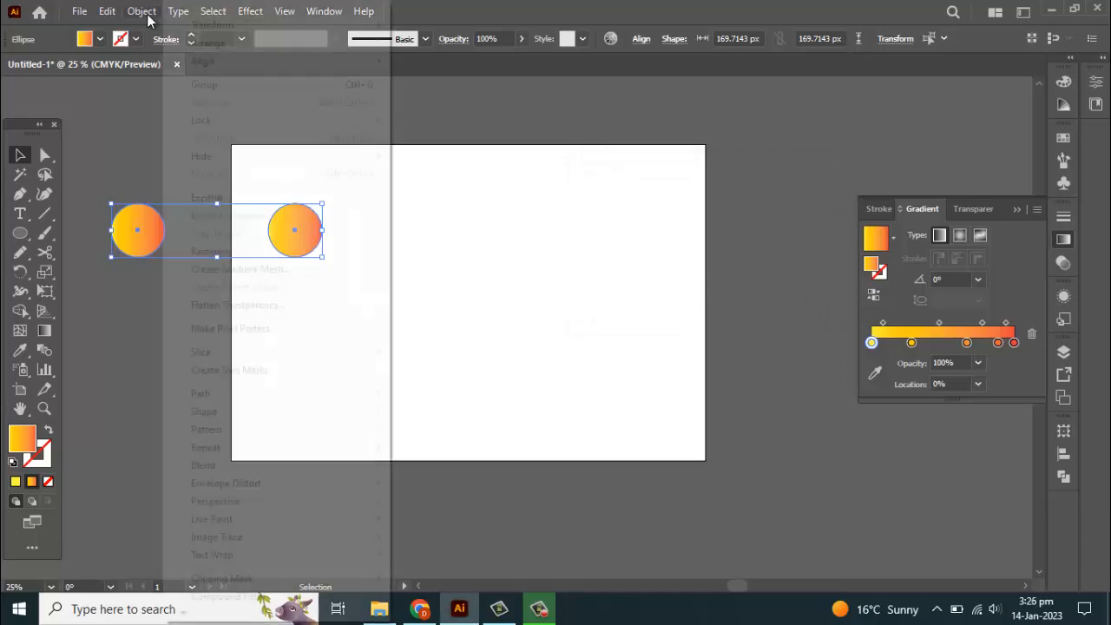
mouse_move(208, 466)
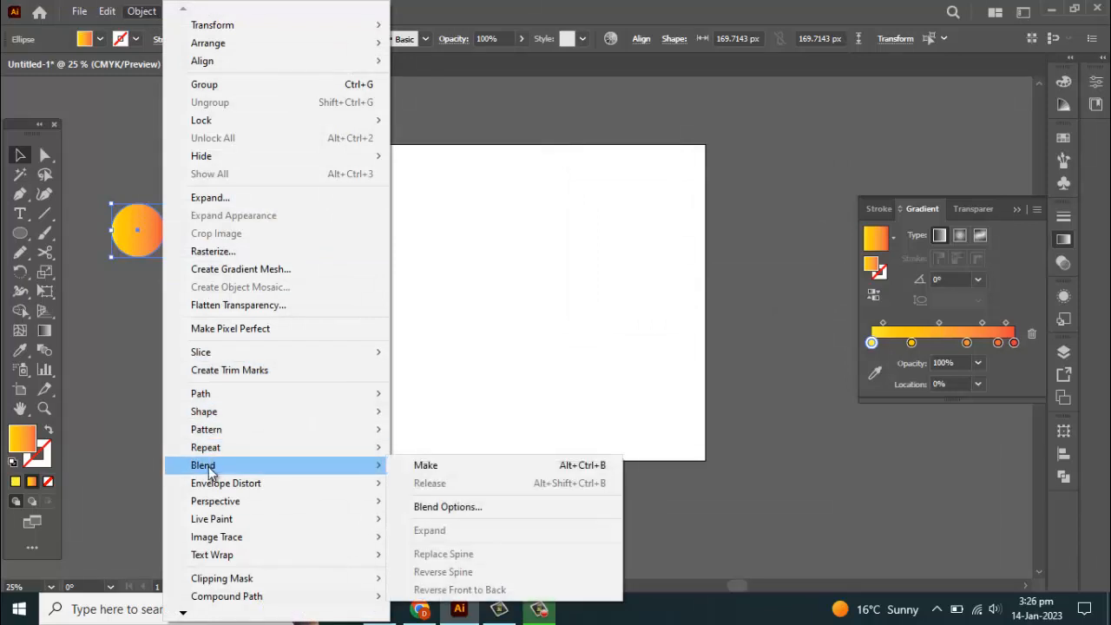
left_click(416, 465)
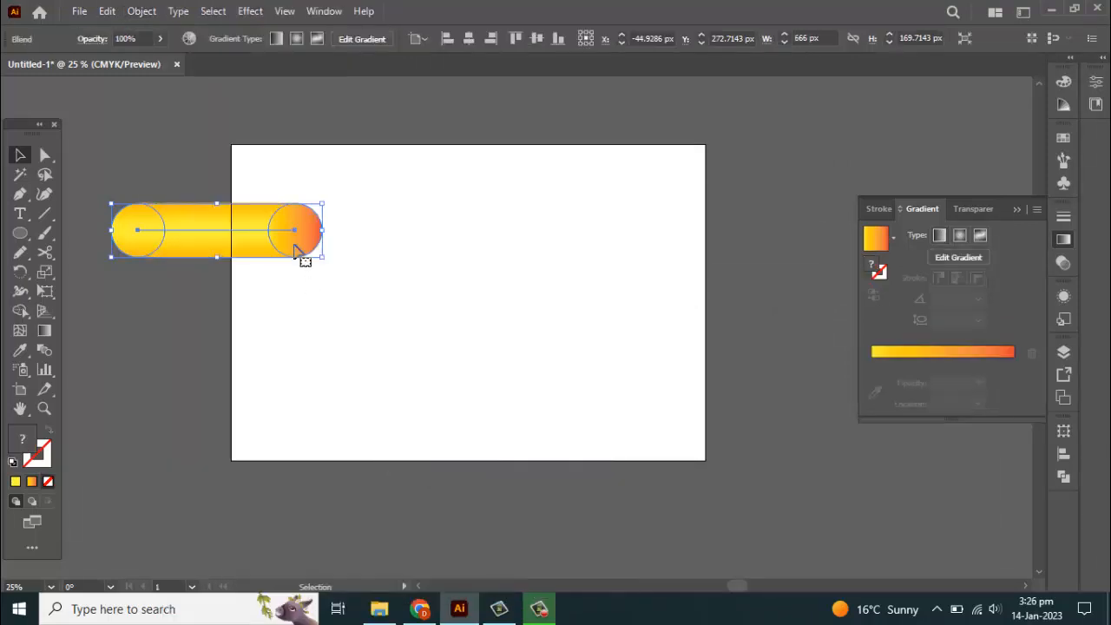
left_click_drag(252, 263, 250, 263)
Step: Reshape the start of the looping pencil path by adjusting its first anchor and the neighbouring one into a more vertical curve
left_click_drag(455, 145, 552, 328)
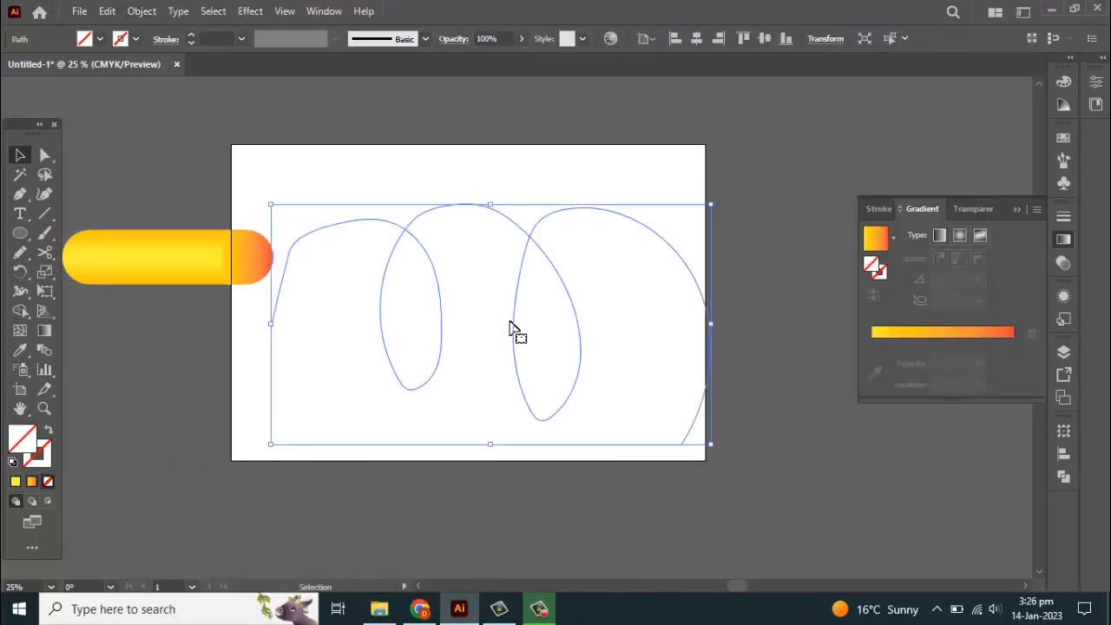
scroll(405, 281, "up", 1)
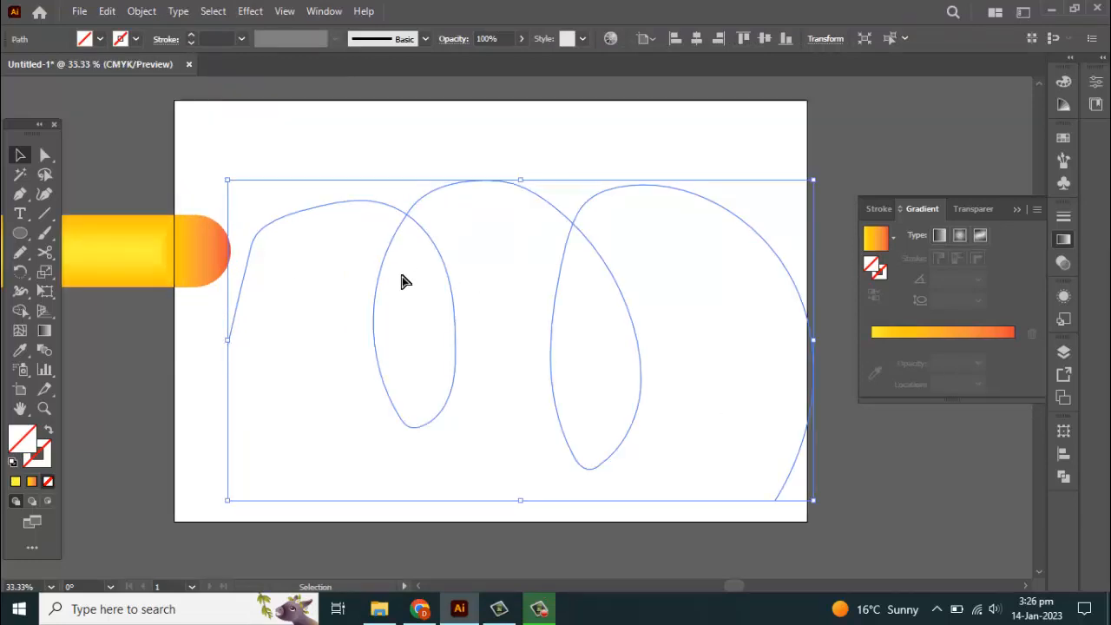
key("a")
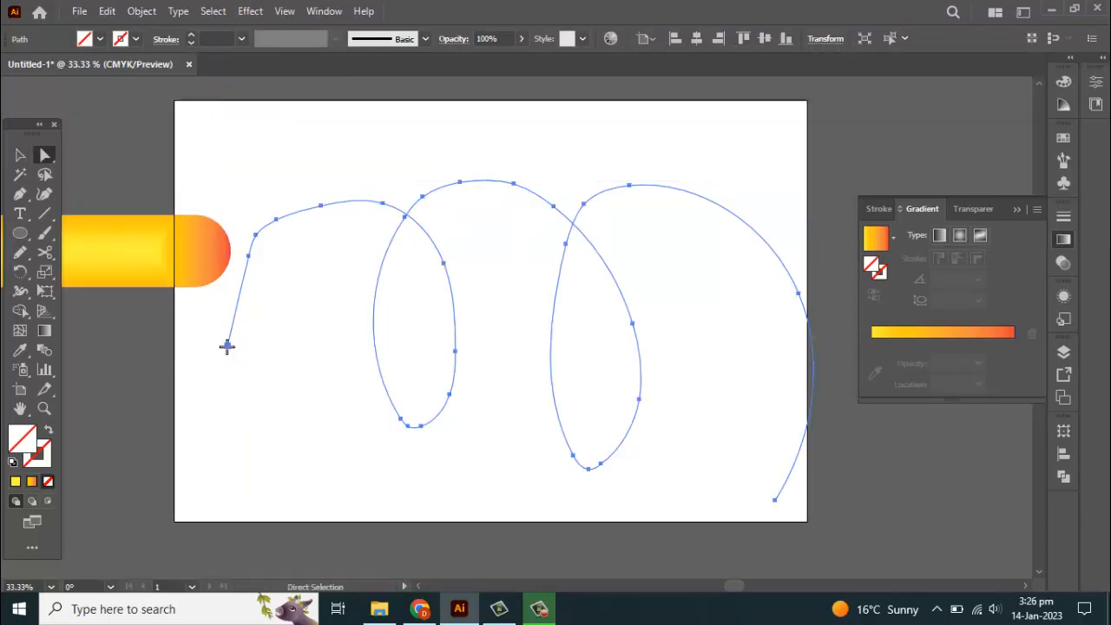
left_click_drag(227, 346, 236, 302)
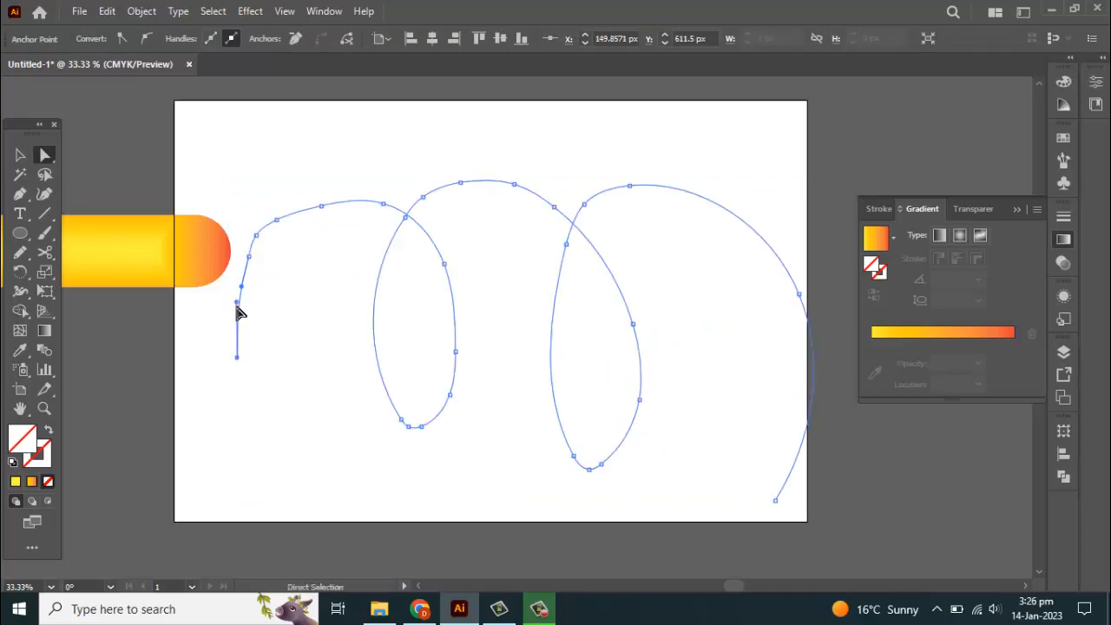
mouse_move(250, 258)
left_mouse_down()
mouse_move(251, 247)
mouse_move(244, 271)
mouse_move(242, 259)
left_mouse_up()
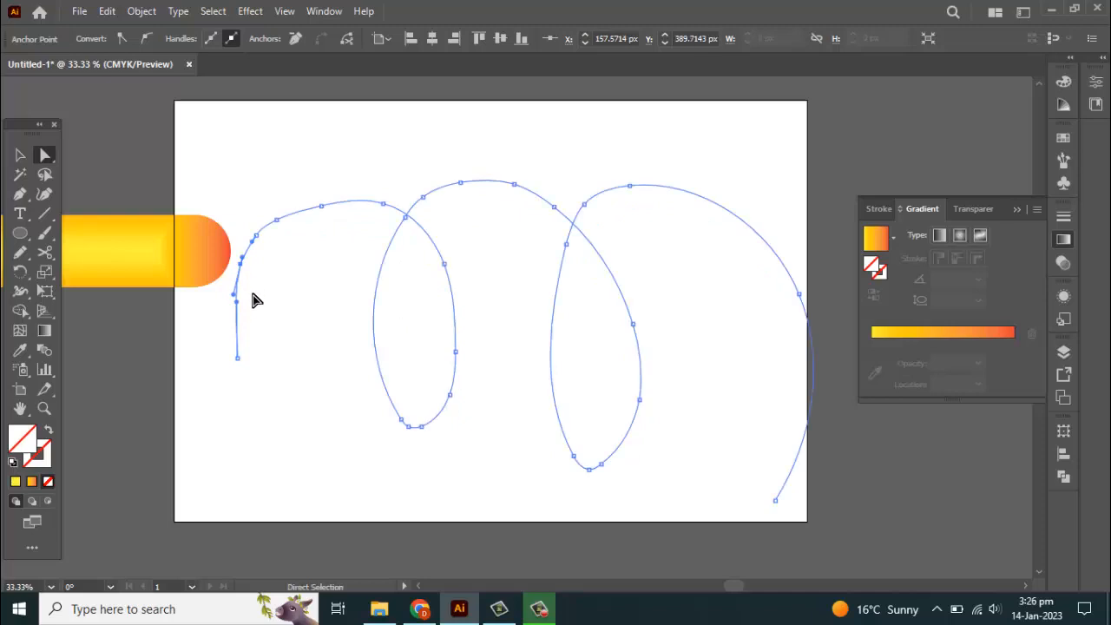
Step: Move the looping path left so that it lies entirely inside the artboard, leaving it deselected
key("v")
mouse_move(483, 262)
left_mouse_down()
mouse_move(392, 309)
mouse_move(450, 276)
mouse_move(421, 280)
mouse_move(397, 238)
left_mouse_up()
scroll(397, 267, "down", 1)
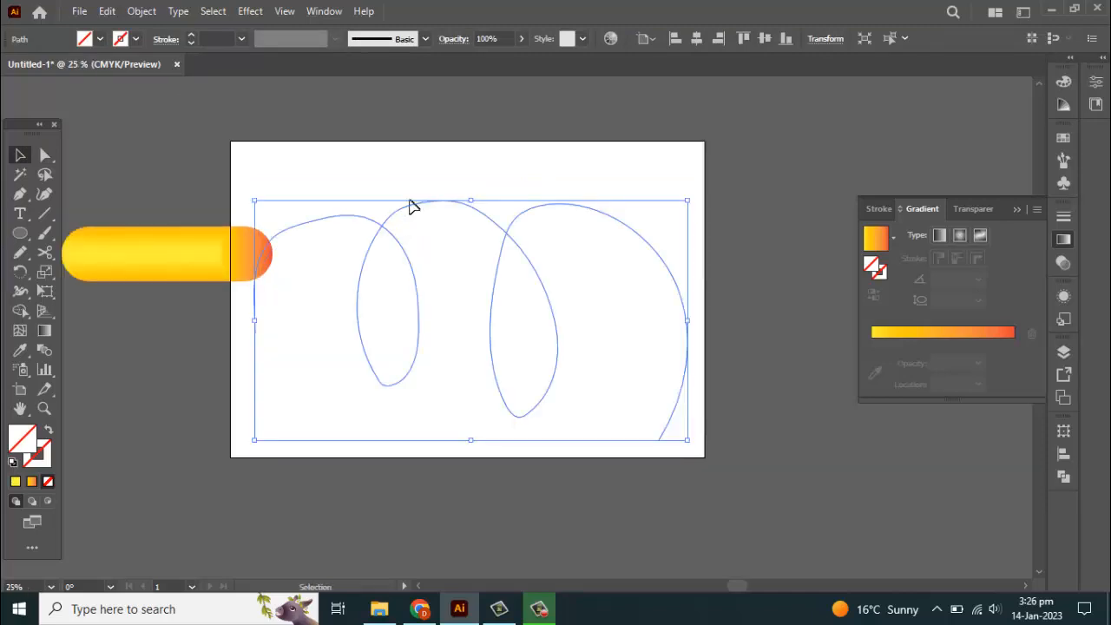
left_click(208, 189)
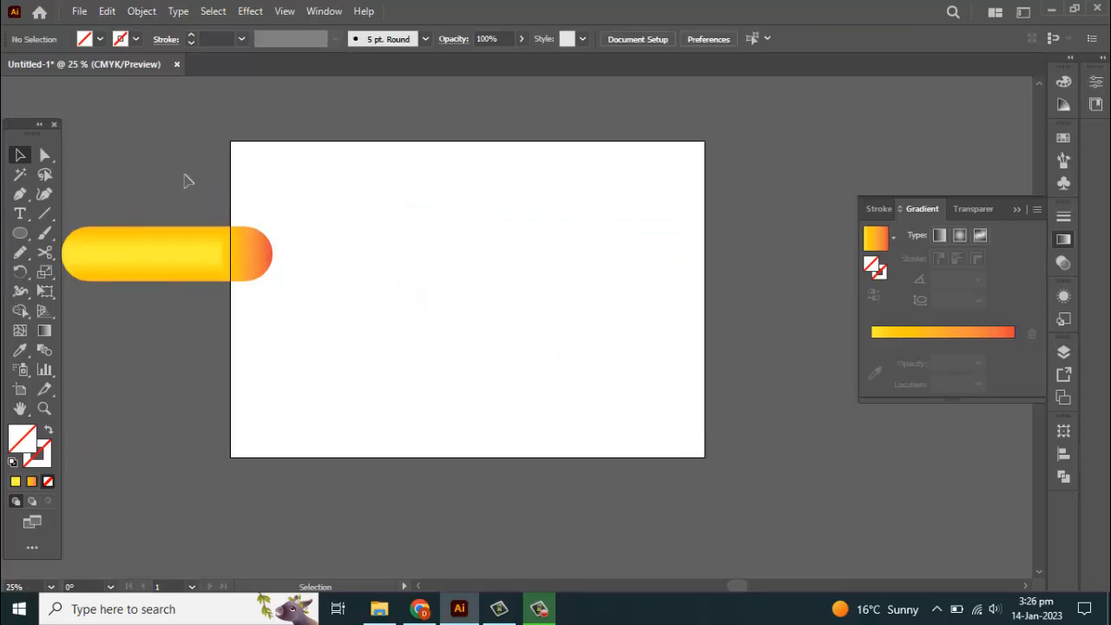
Step: Replace the blend's spine with the looping path and reposition the resulting tube on the artboard
left_click(527, 338)
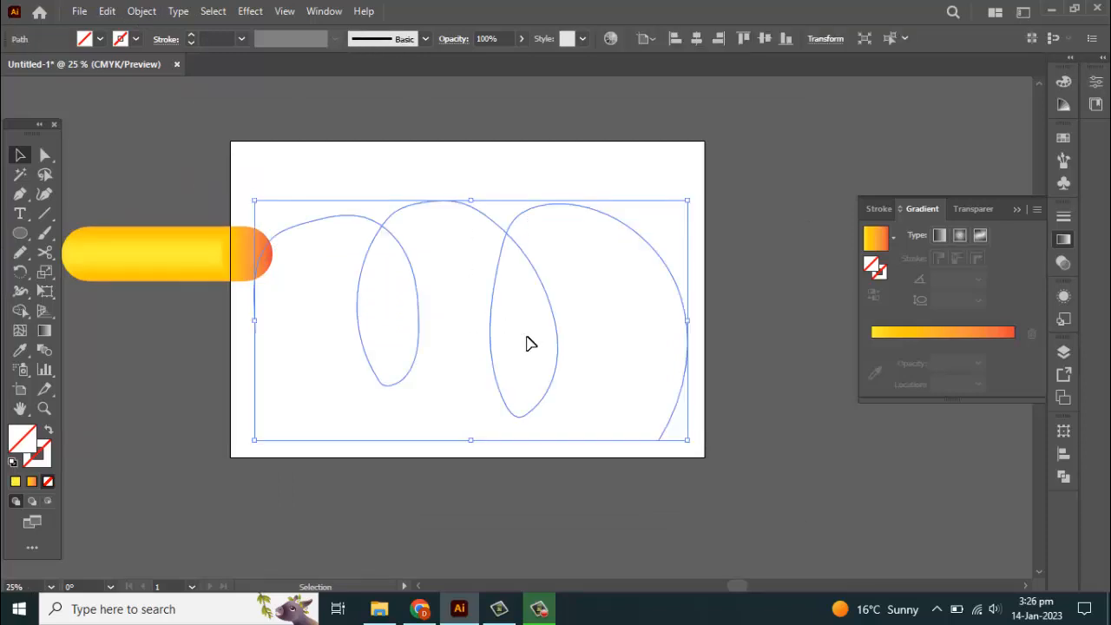
left_click(254, 257, "shift")
left_click(141, 11)
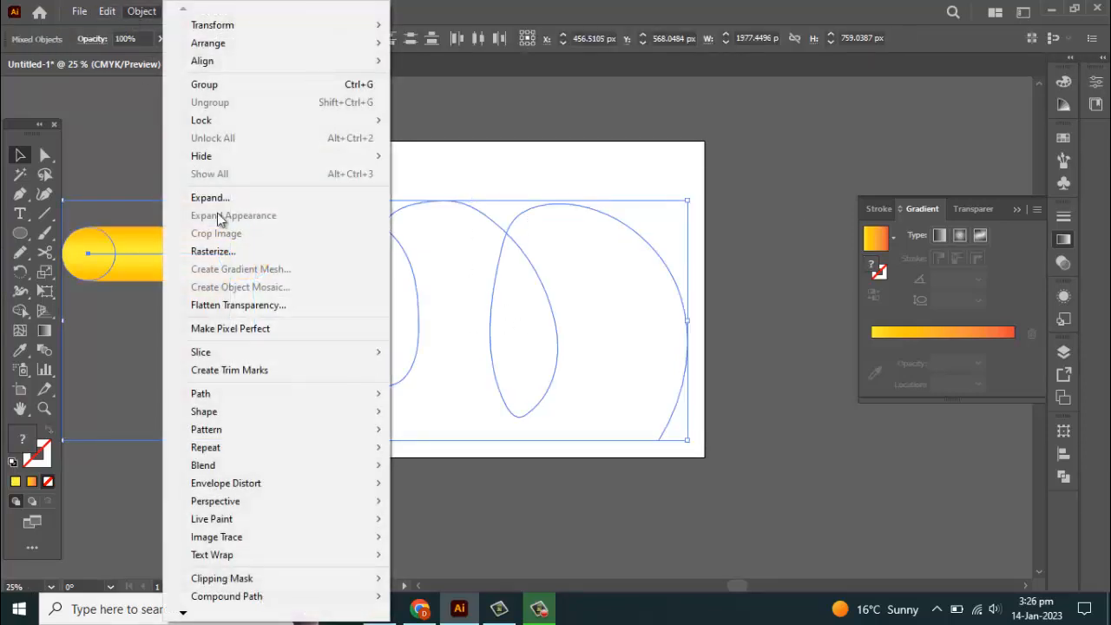
mouse_move(237, 466)
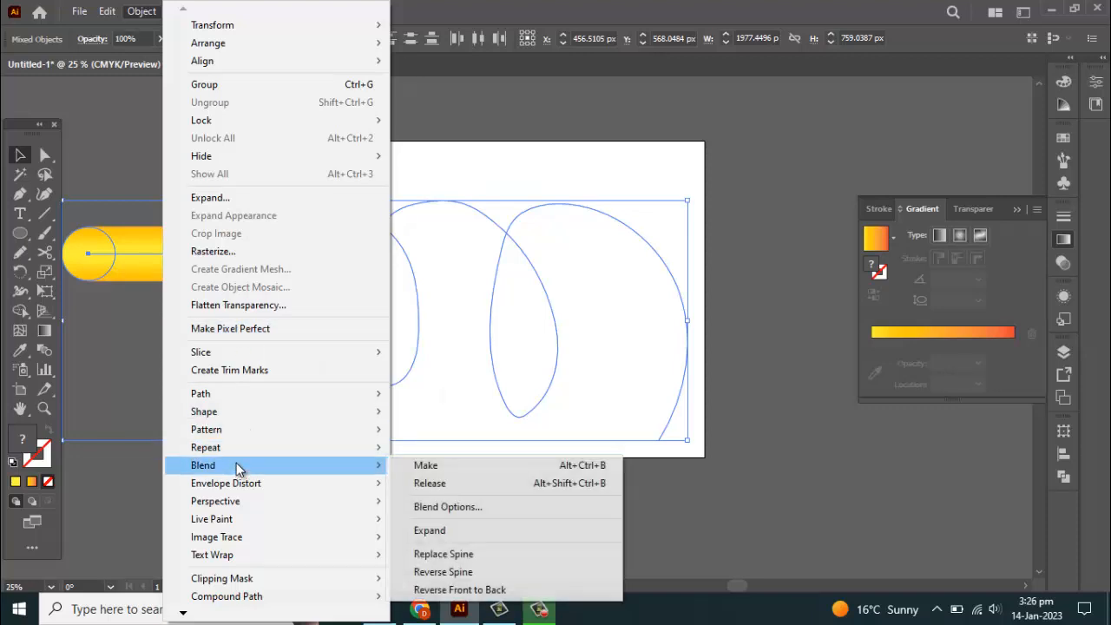
left_click(445, 554)
left_click(458, 262)
left_click_drag(418, 282, 444, 292)
Step: Apply the Roughen effect to the looping tube with a relative size of 18% and detail of 27/in
scroll(311, 332, "up", 1)
left_click(260, 9)
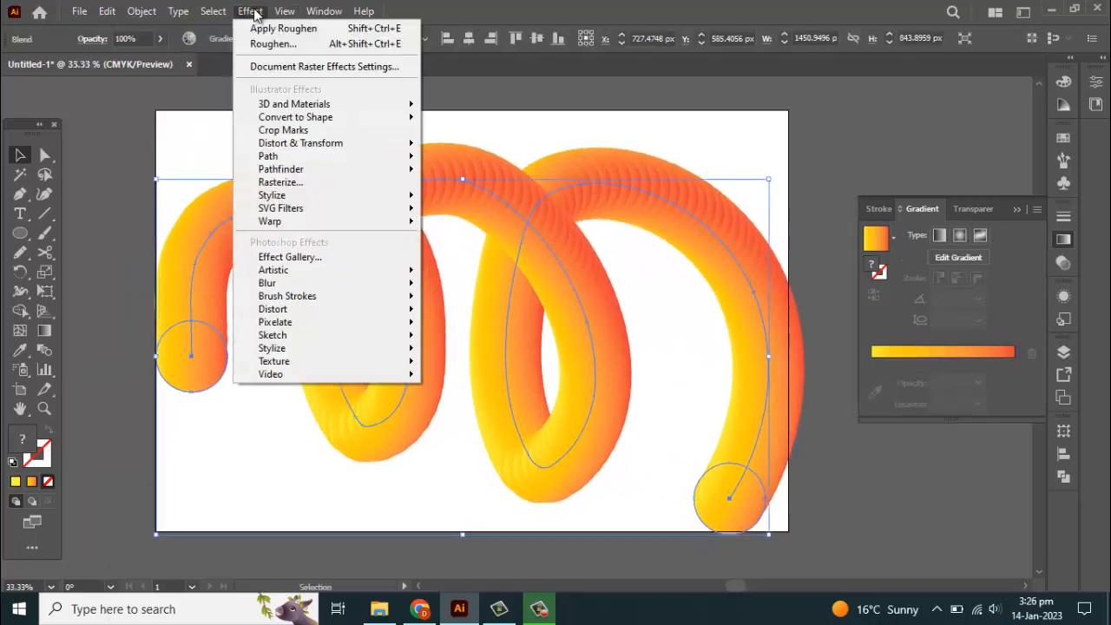
mouse_move(304, 149)
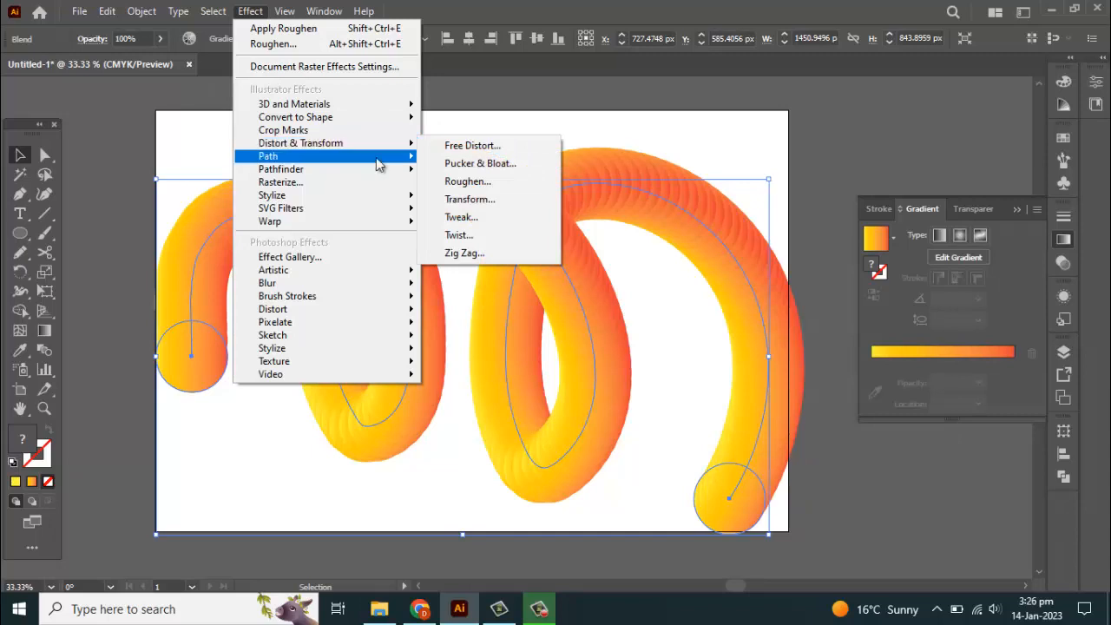
left_click(477, 188)
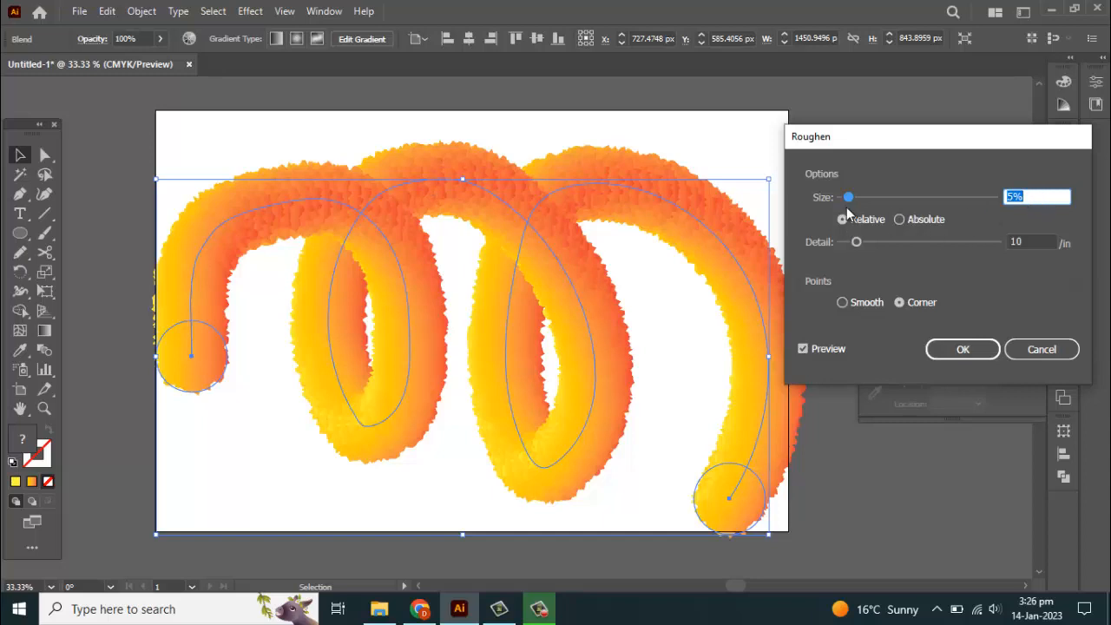
left_click_drag(848, 198, 866, 203)
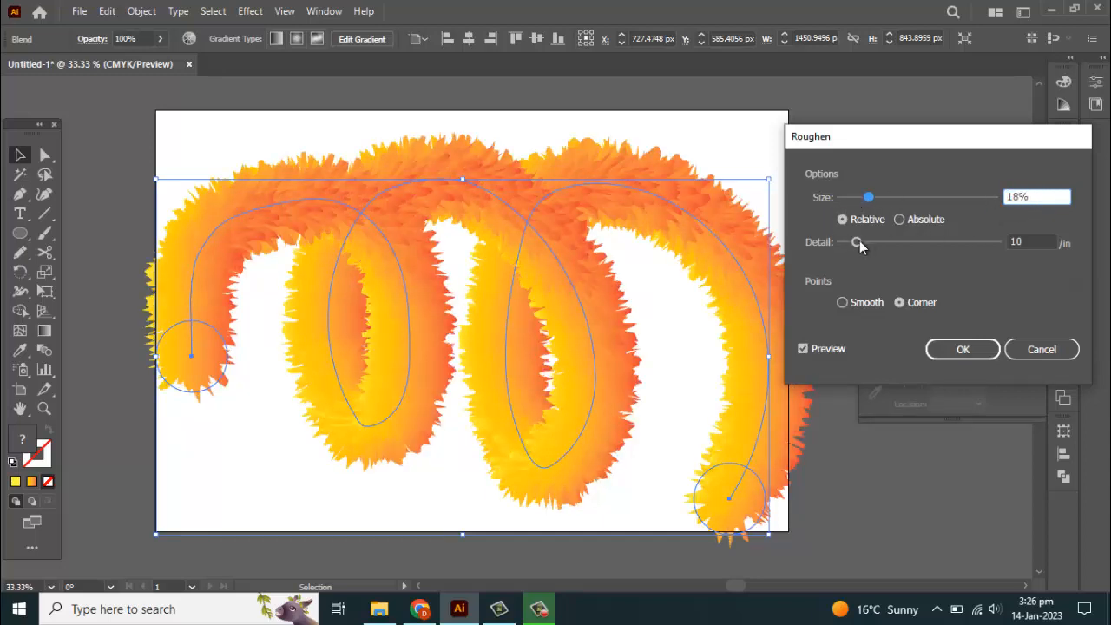
left_click_drag(857, 243, 883, 246)
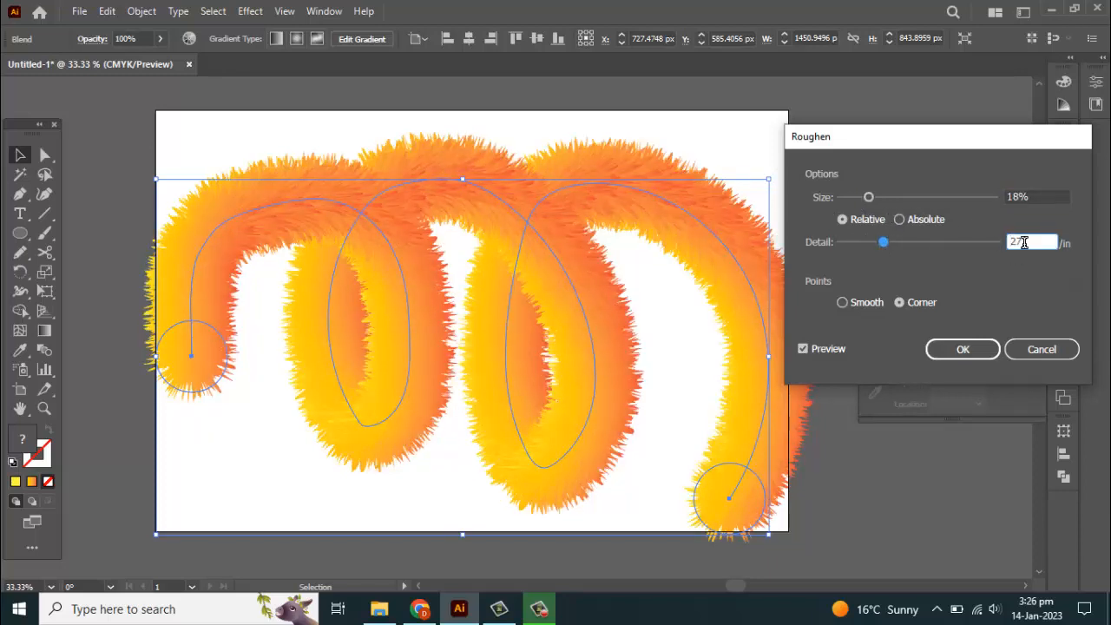
Step: Set the Roughen size to 20% and the detail to 30/in with the preview on
left_click(1035, 196)
type("20")
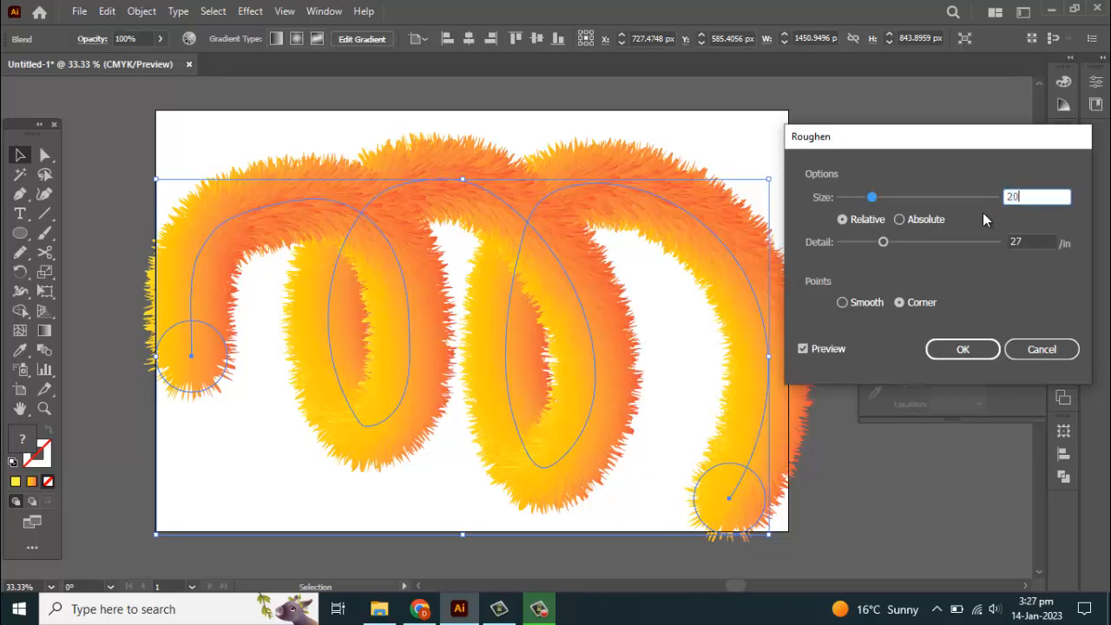
left_click(1021, 240)
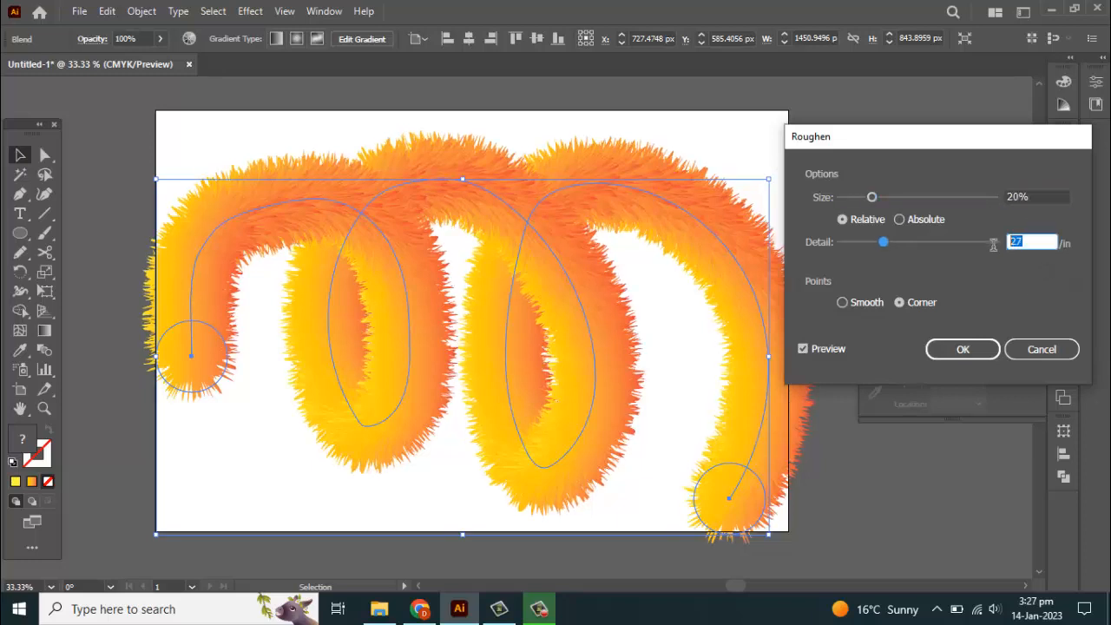
type("30")
left_click(830, 348)
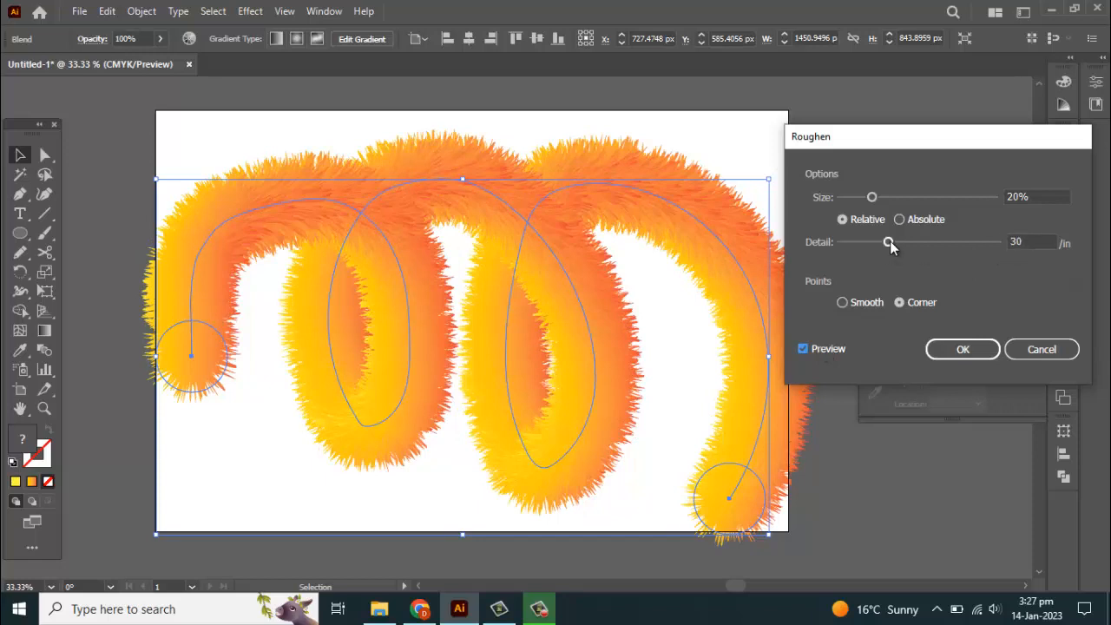
Step: Set the Roughen size to 25% relative and the detail to 50/in, and apply the effect to the looping tube
left_click_drag(888, 243, 881, 243)
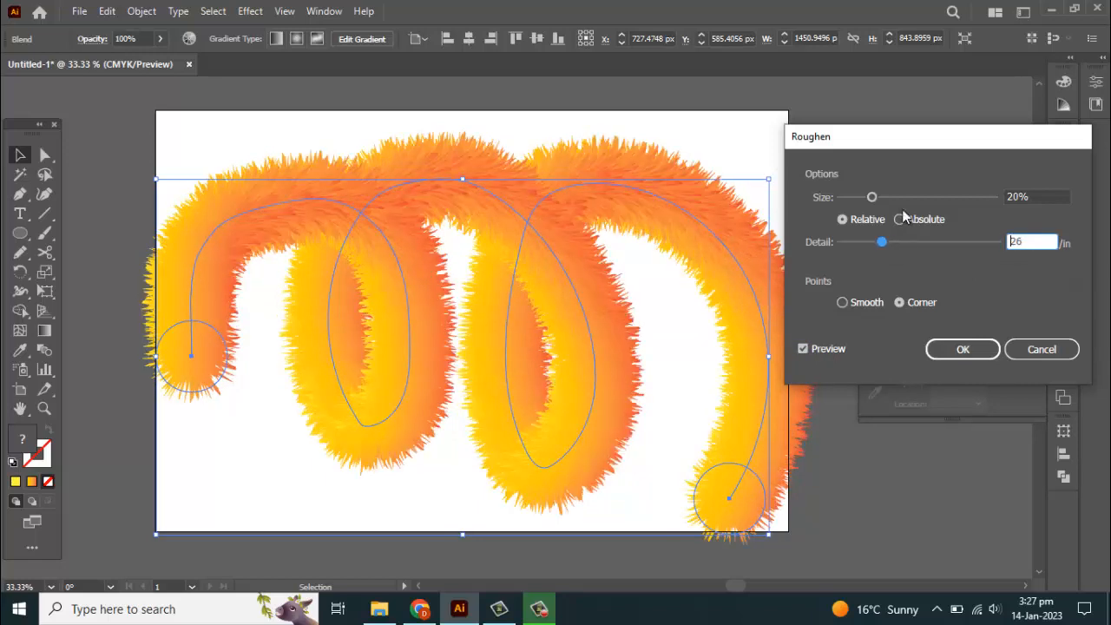
left_click_drag(876, 197, 881, 199)
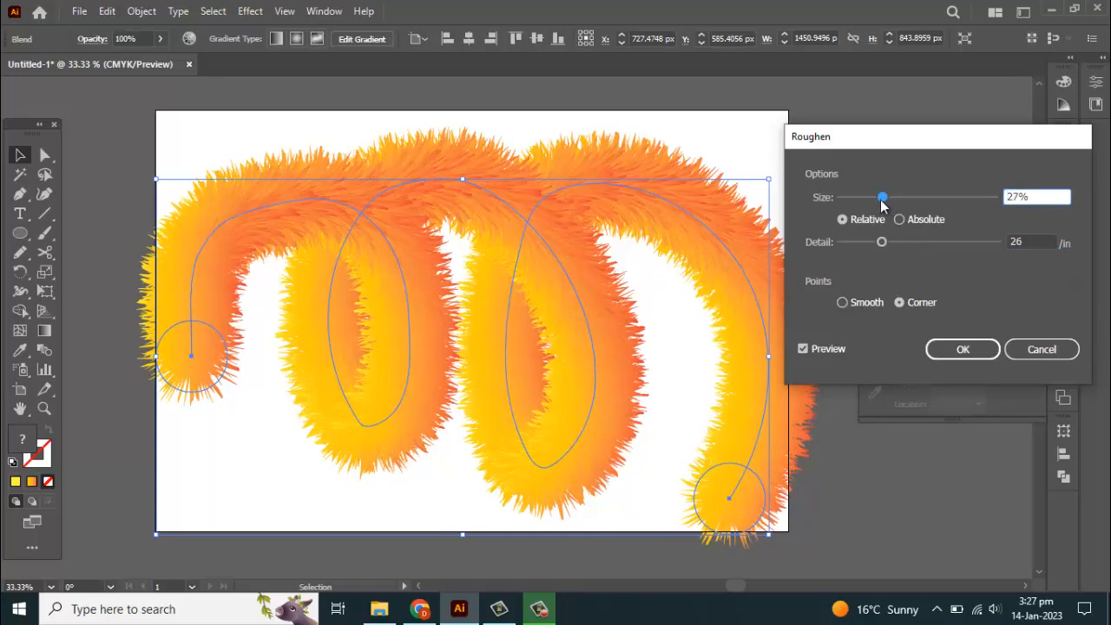
left_click_drag(882, 199, 875, 201)
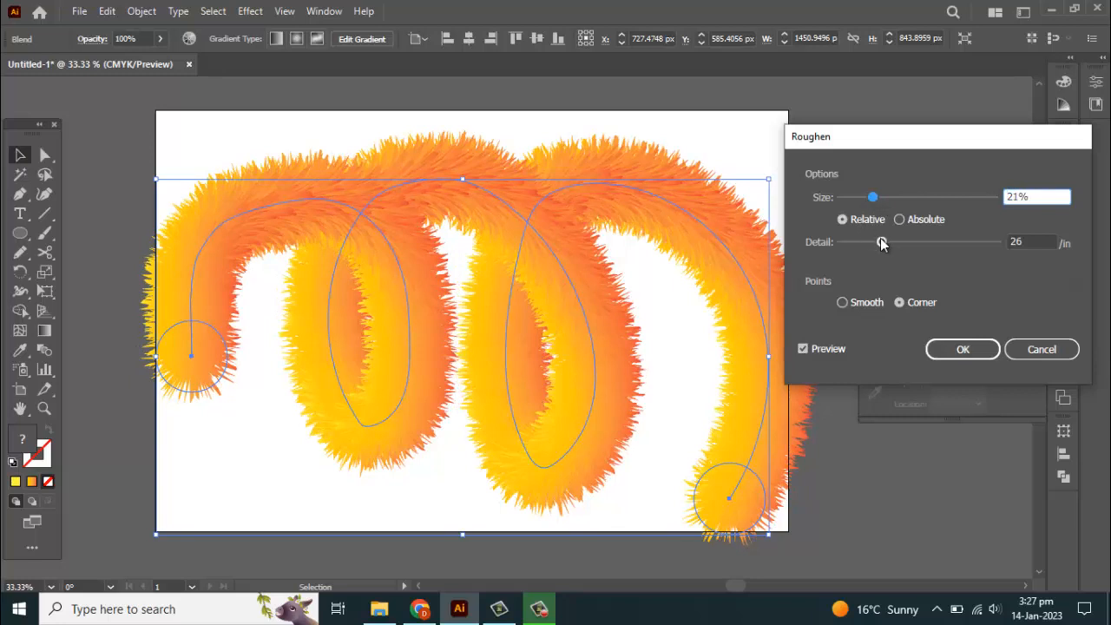
left_click_drag(881, 242, 907, 250)
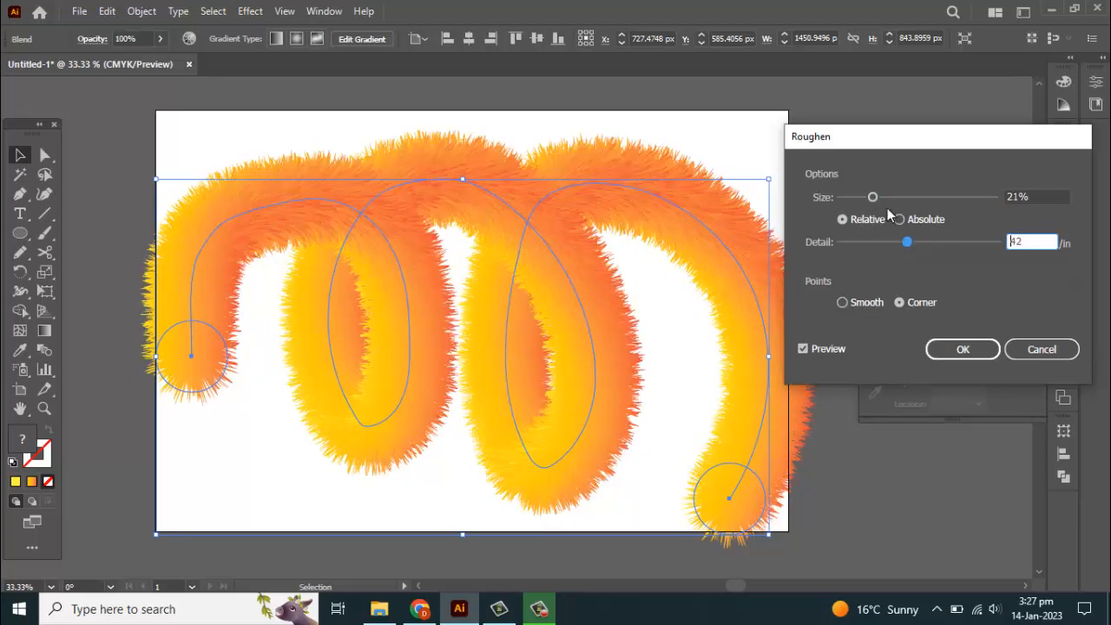
left_click_drag(875, 196, 878, 199)
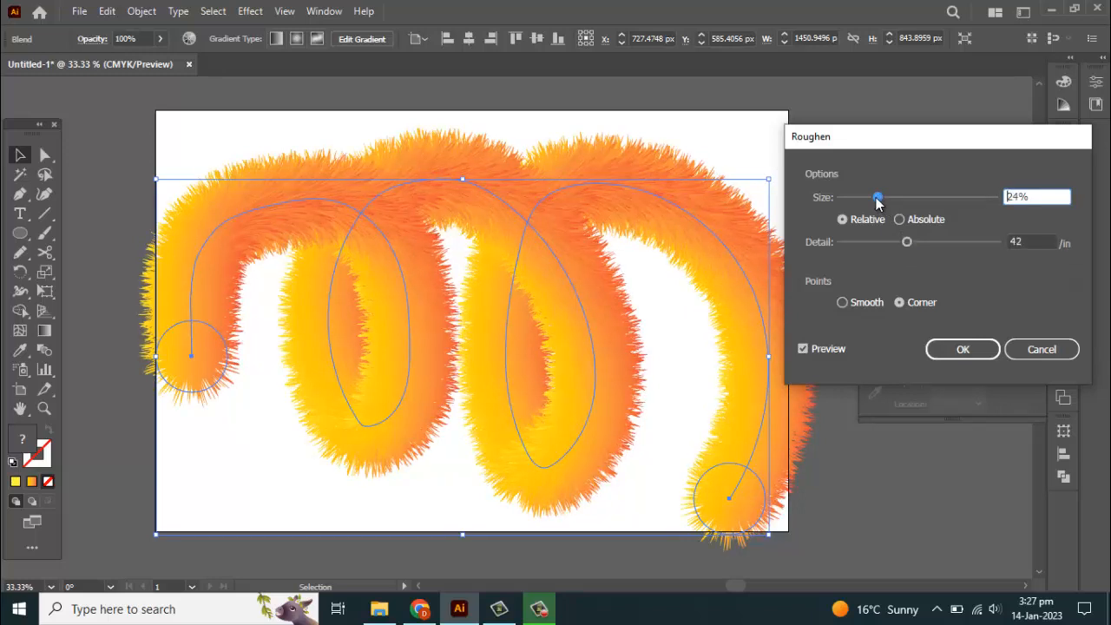
left_click_drag(908, 240, 921, 249)
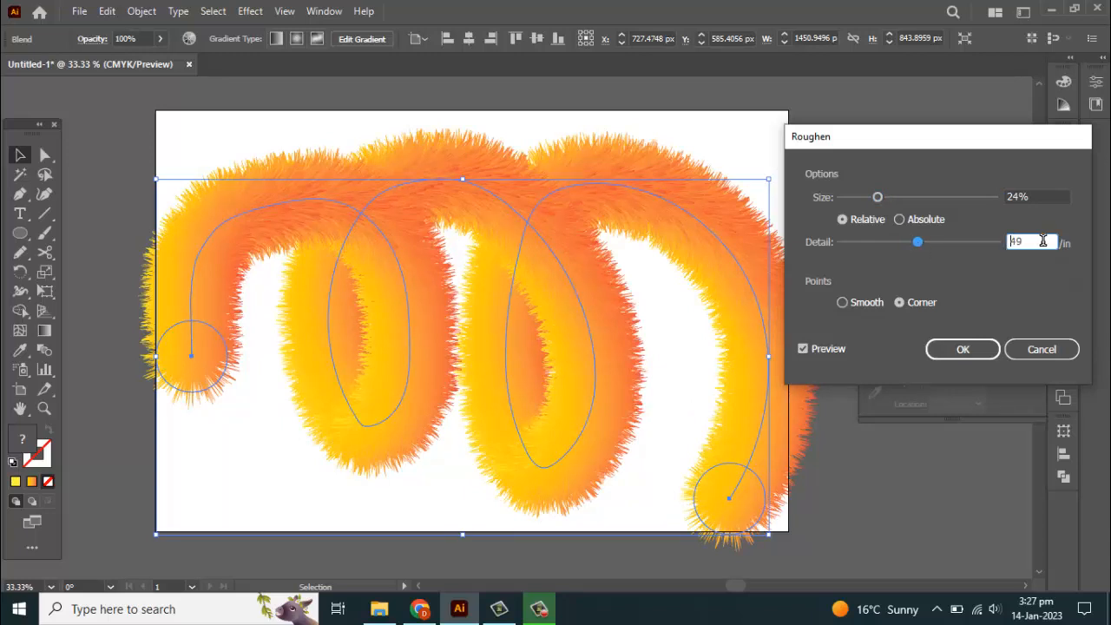
key("Up")
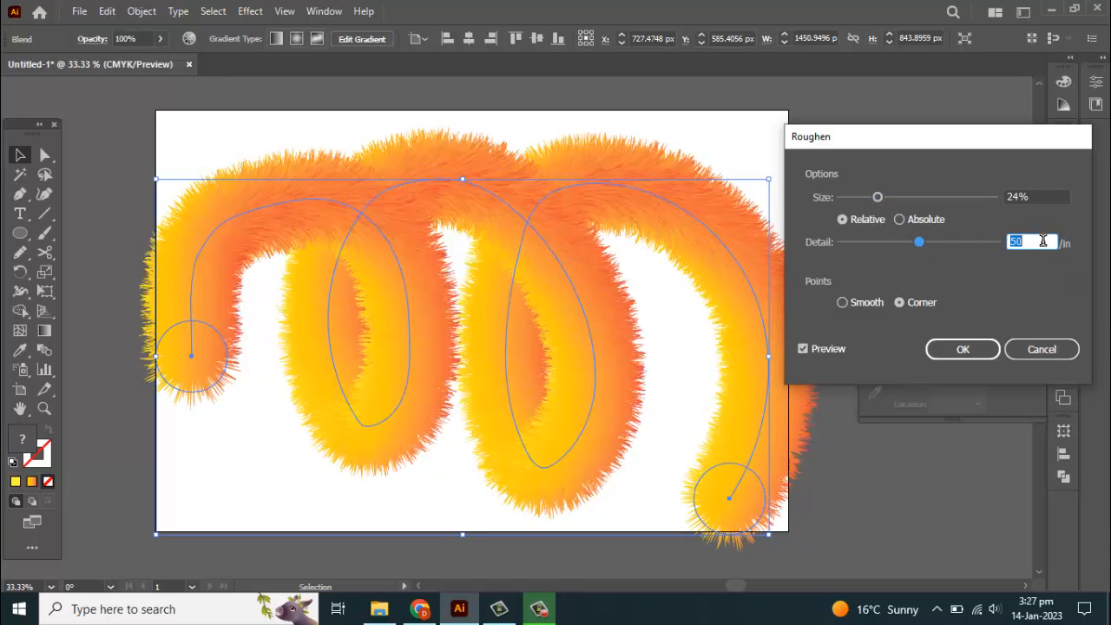
left_click(1035, 195)
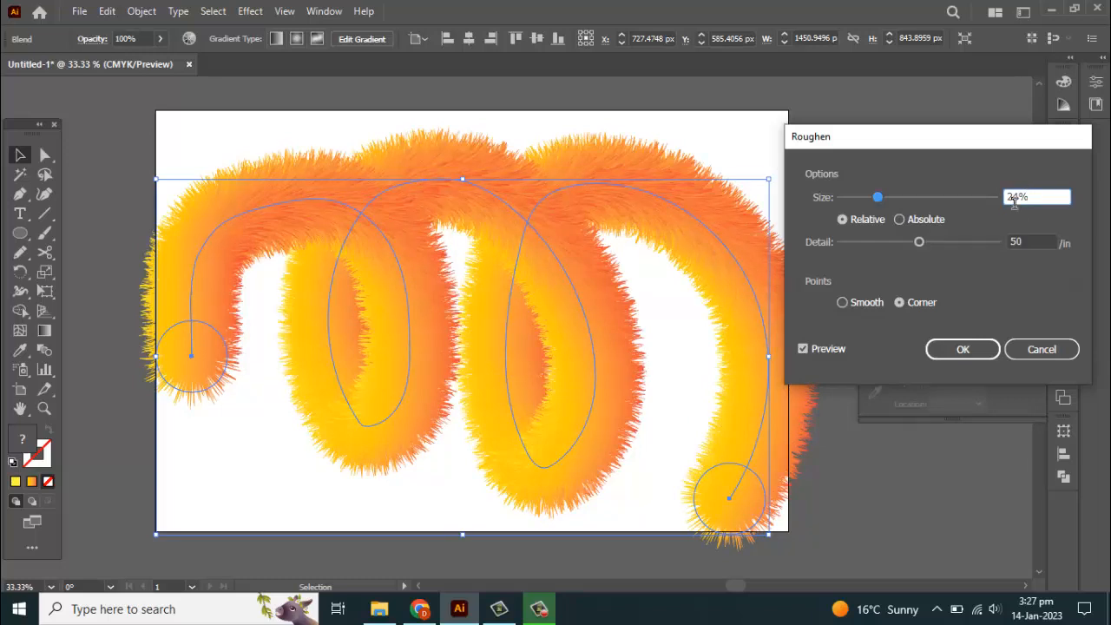
key("Up")
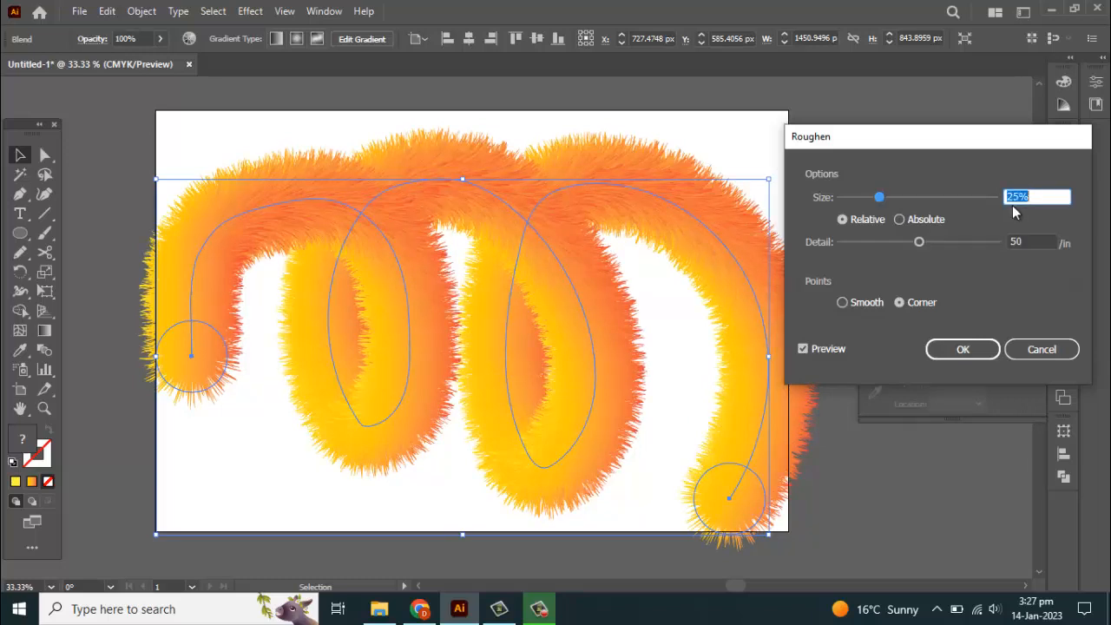
left_click(961, 351)
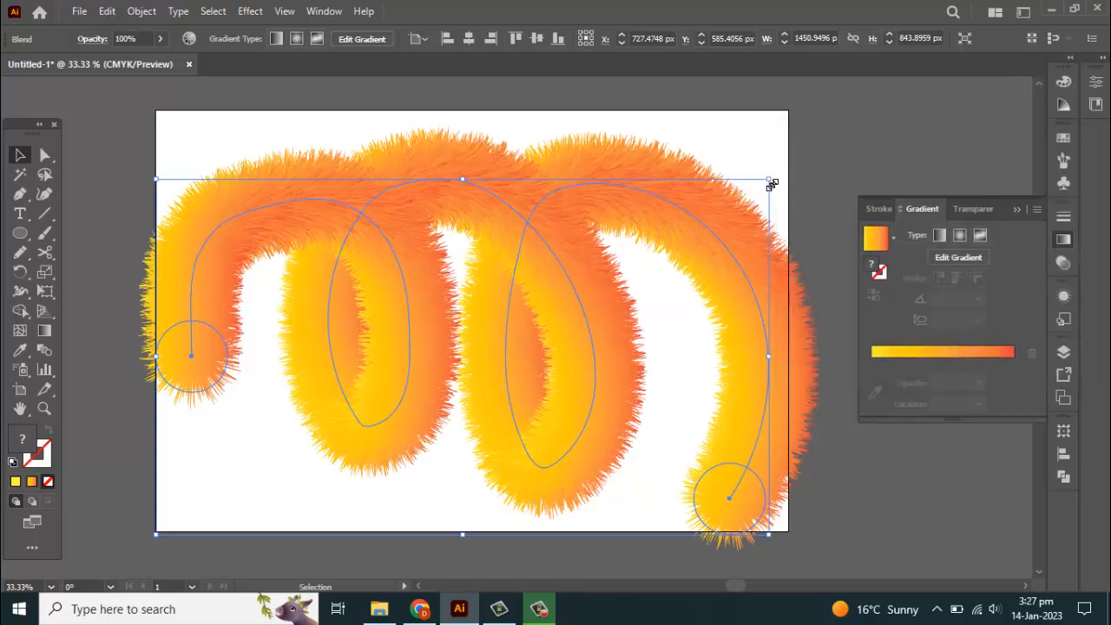
Step: Scale the furry tube down slightly and reposition it so that it fits across the artboard
left_click_drag(762, 189, 761, 198)
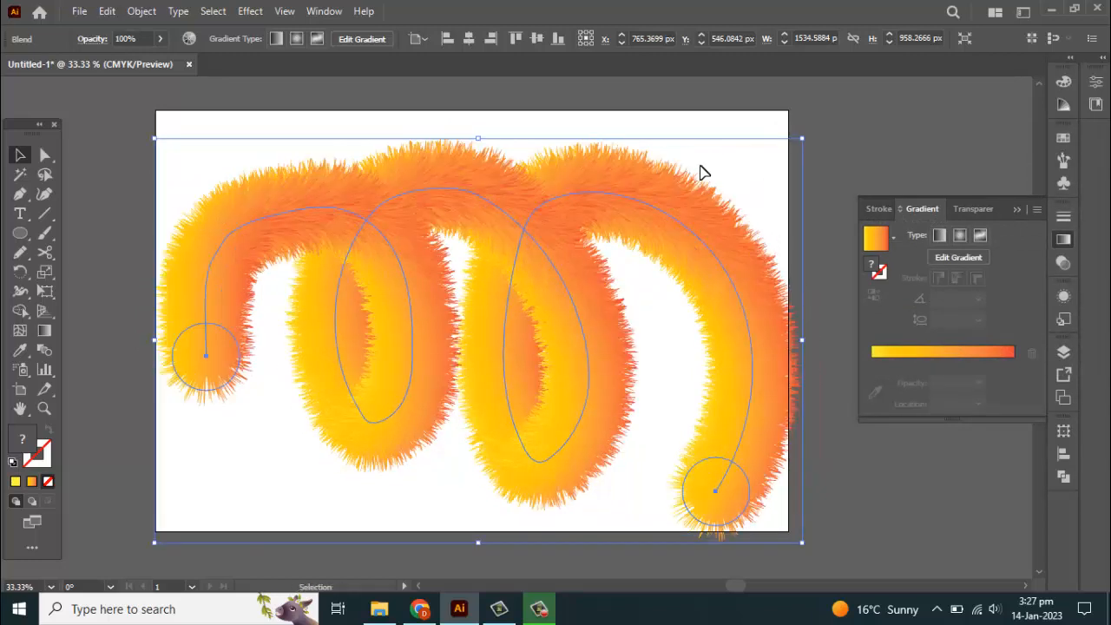
left_click(468, 40)
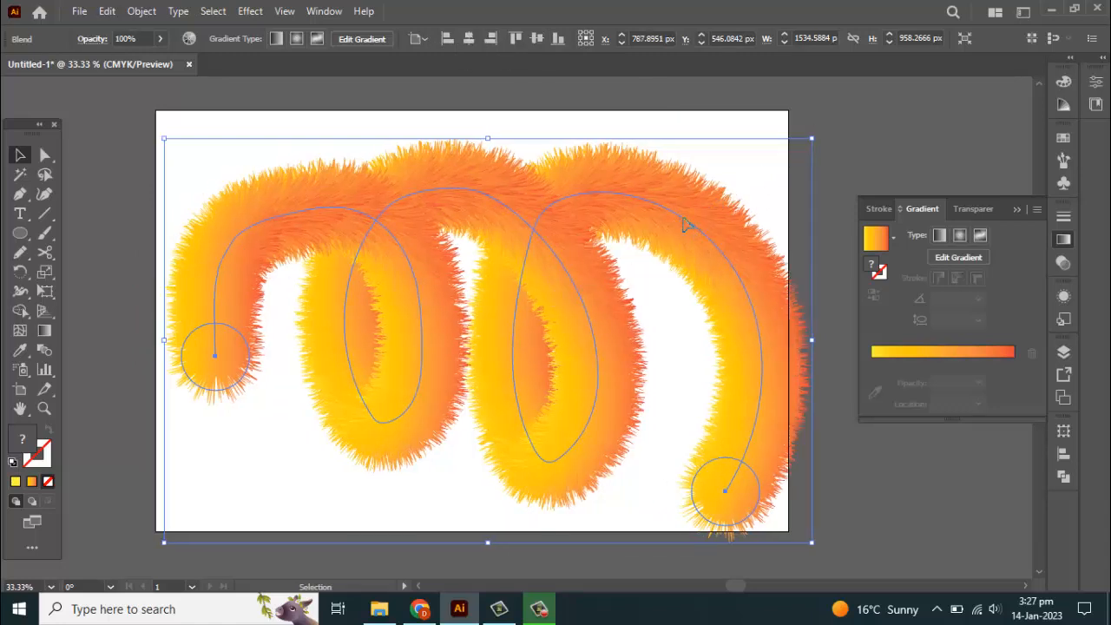
left_click_drag(682, 224, 672, 221)
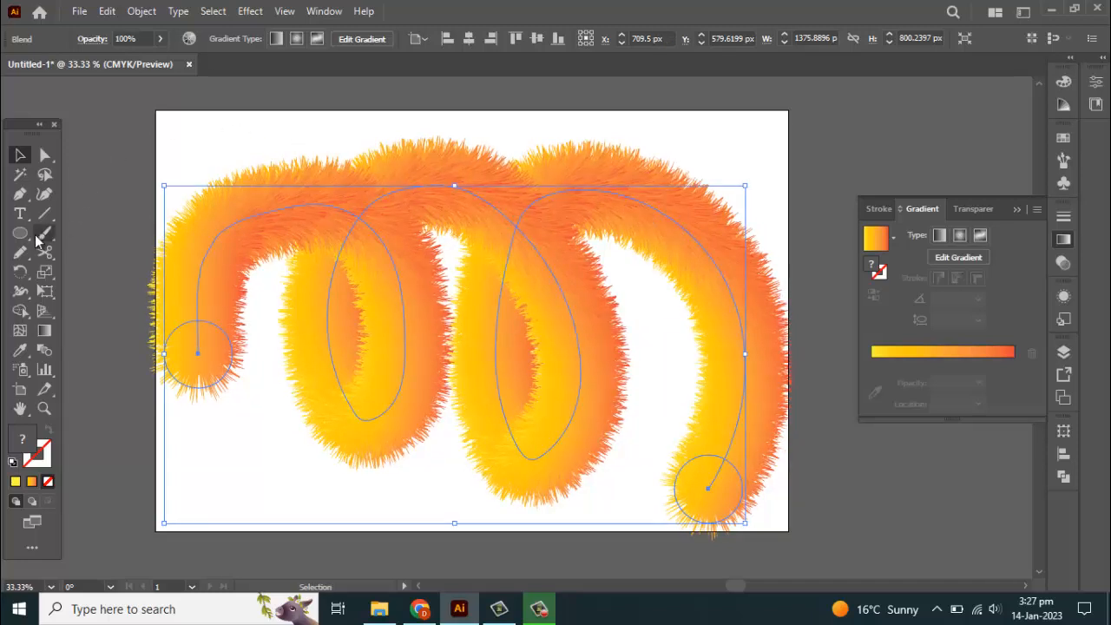
Step: Check the artboard's dimensions and create a rectangle 1500 px wide and 1000 px high
left_click(102, 162)
key("shift+o")
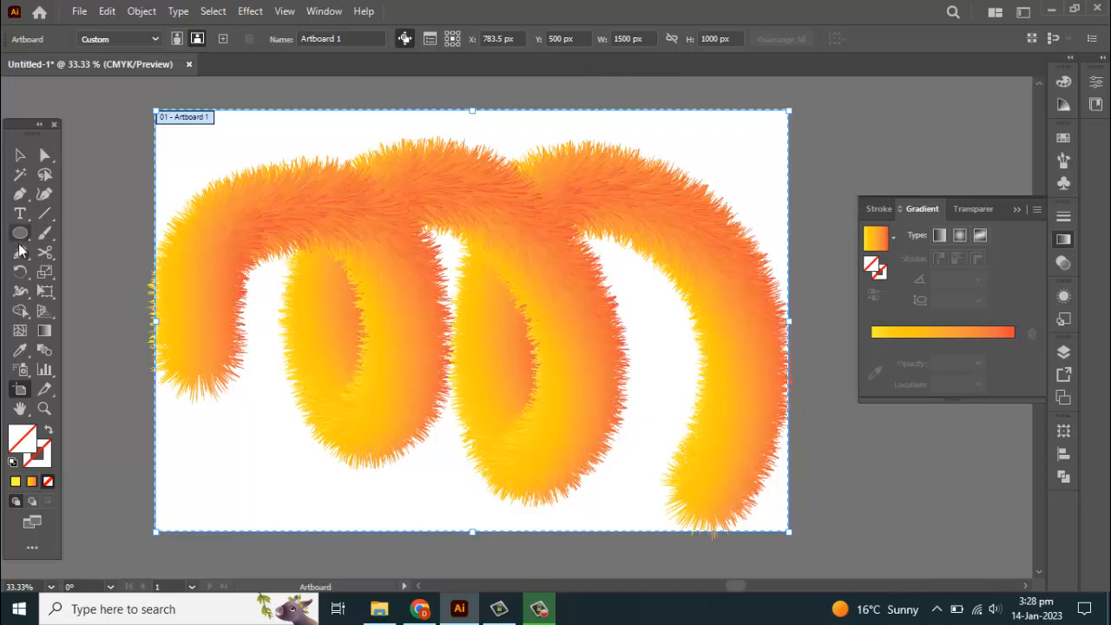
left_click_drag(20, 233, 87, 232)
left_click(105, 208)
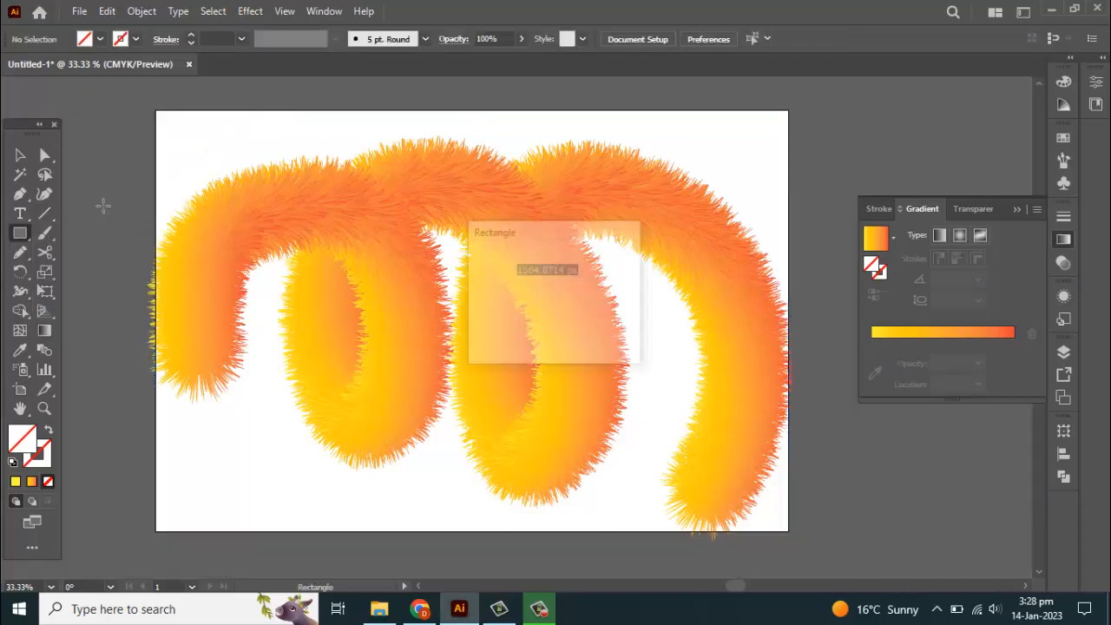
type("1500")
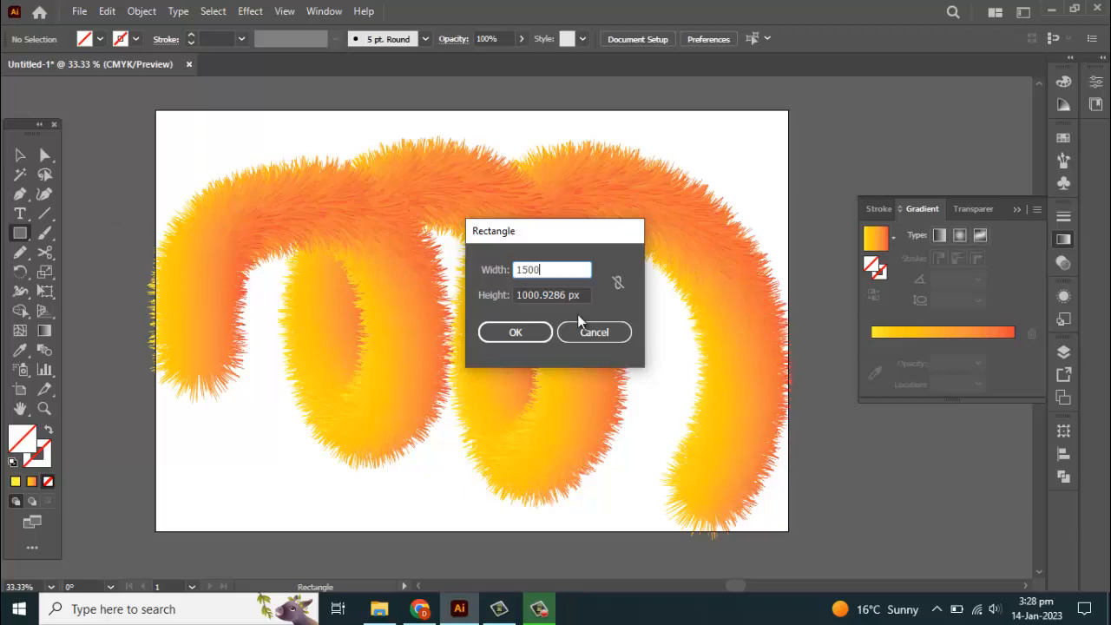
left_click_drag(537, 296, 585, 312)
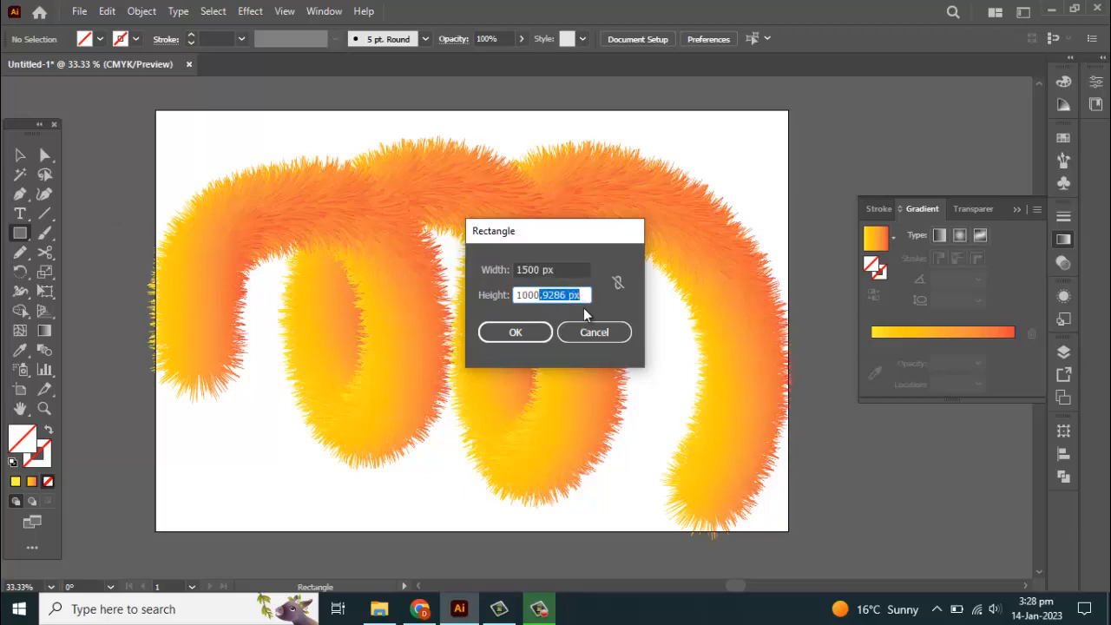
key("BackSpace")
left_click(517, 332)
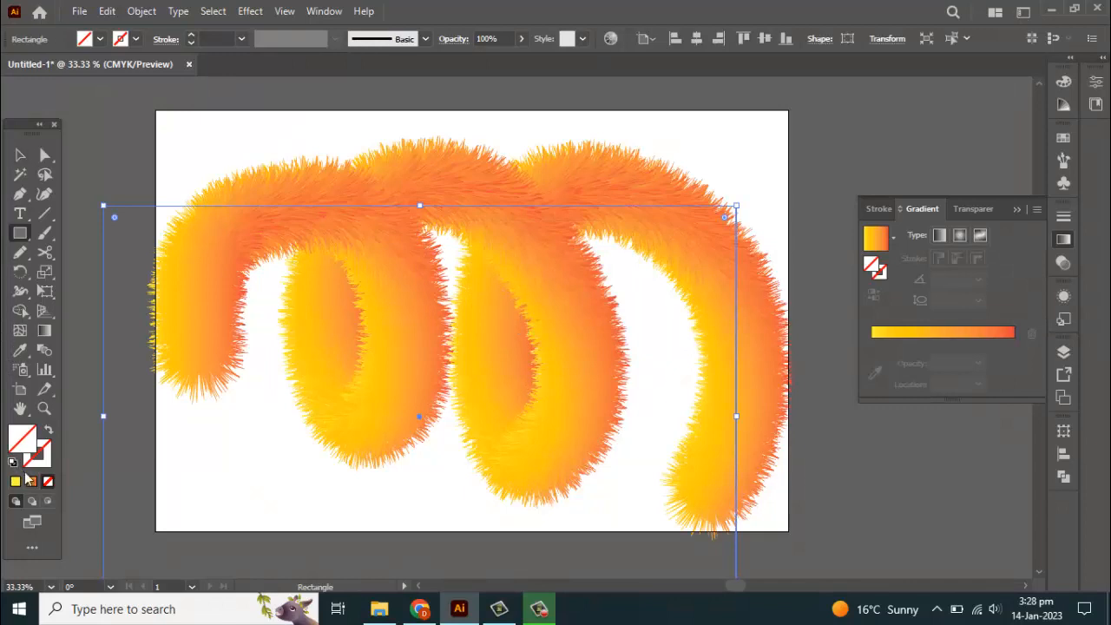
Step: Fill the new rectangle with the yellow-to-red gradient swatch
left_click(23, 154)
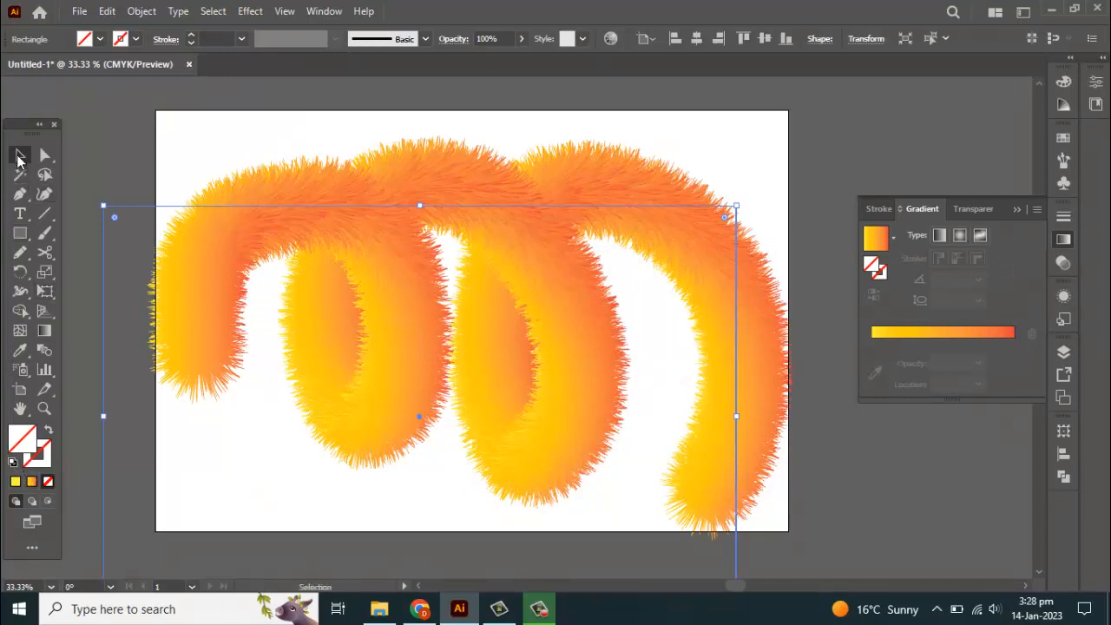
left_click(100, 39)
left_click(23, 100)
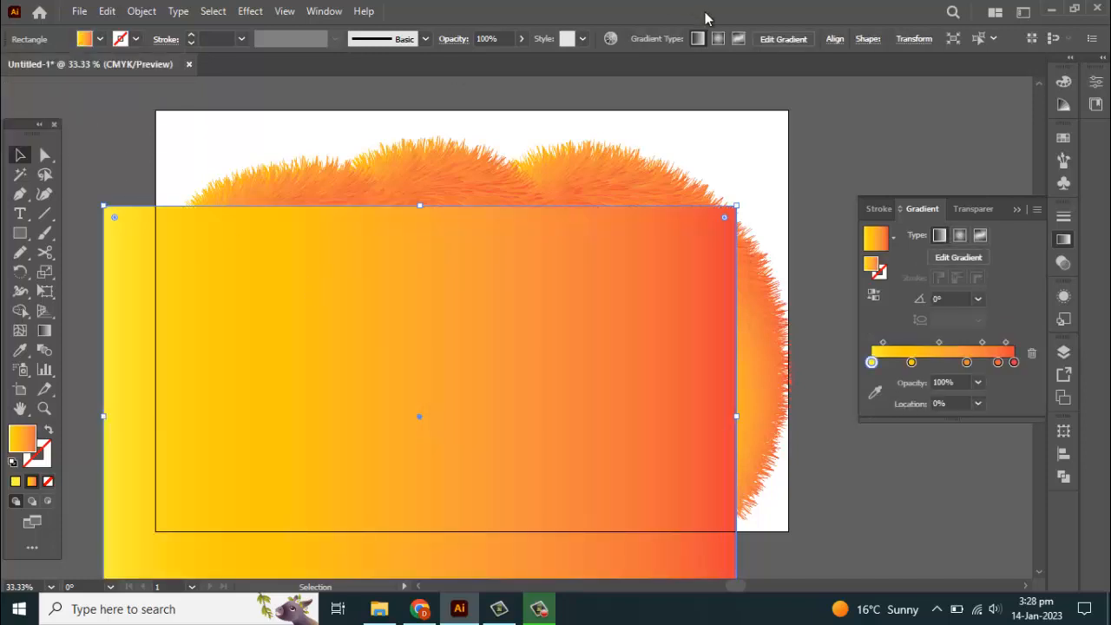
Step: Center the gradient rectangle horizontally and vertically on the artboard and send it to the back behind the tube
left_click(834, 39)
left_click(722, 84)
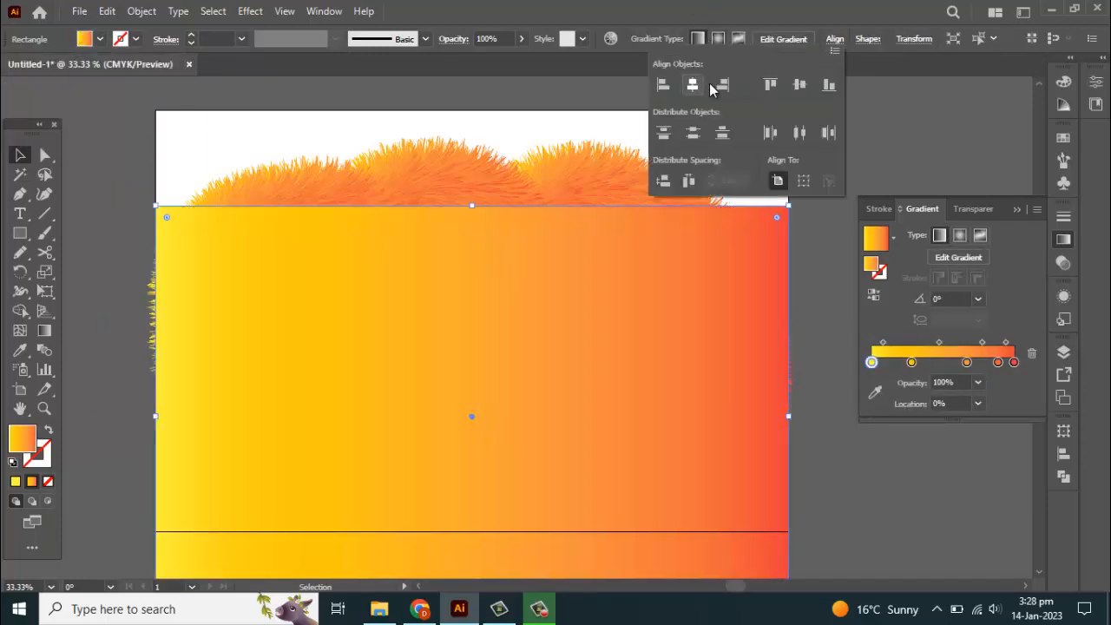
left_click(800, 84)
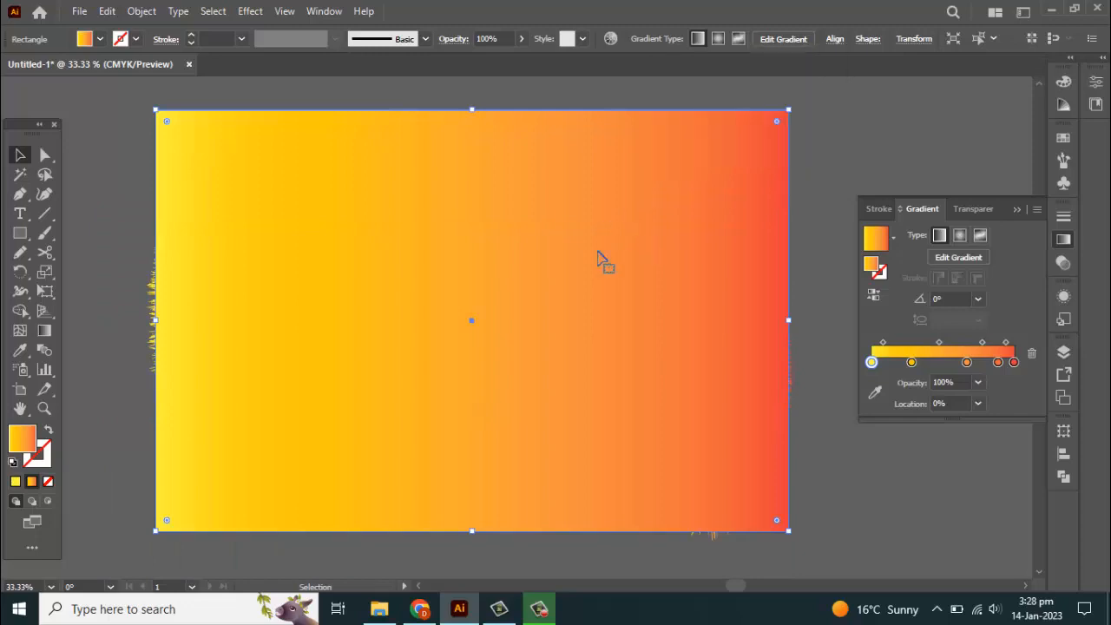
right_click(522, 233)
mouse_move(581, 518)
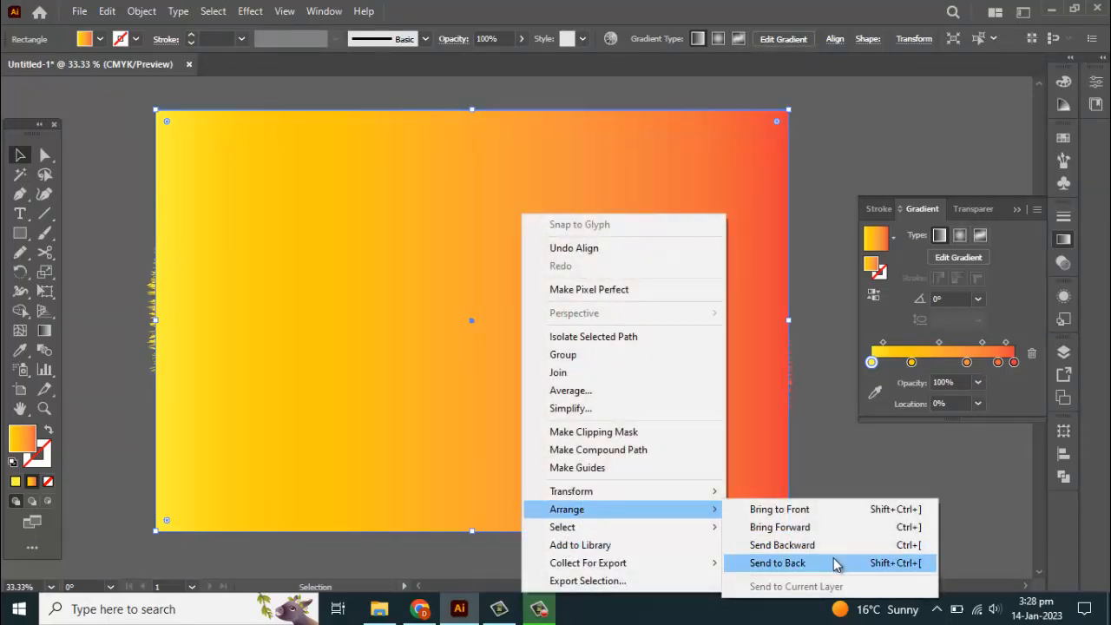
left_click(838, 563)
scroll(508, 283, "down", 1)
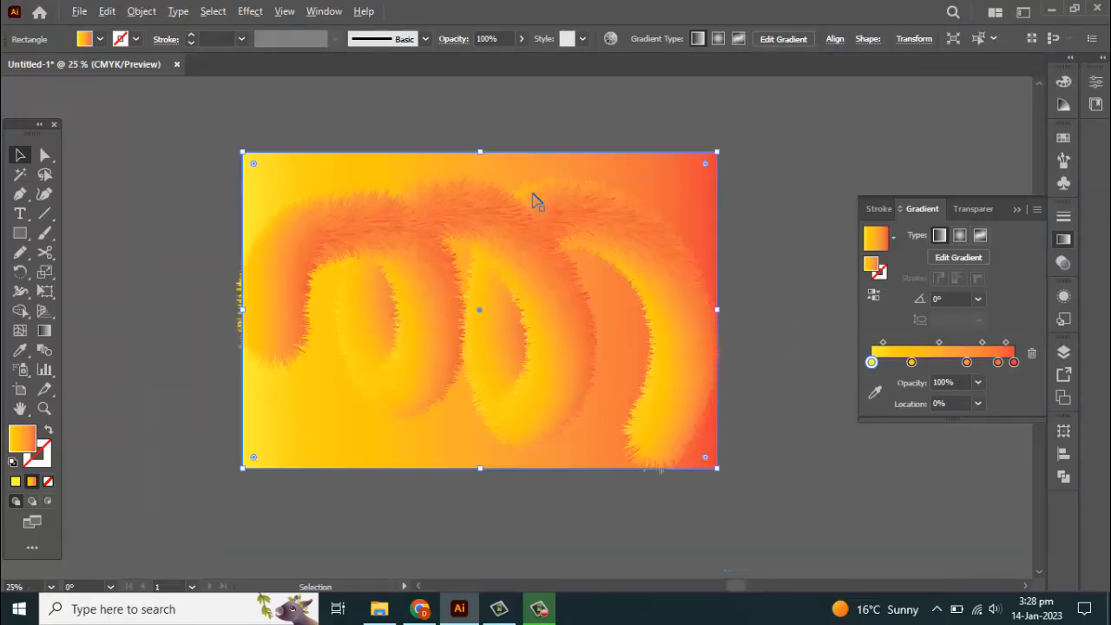
Step: Try a radial fill on the background, return it to linear, and redraw the gradient vertically with yellow at the upper edge
left_click(958, 239)
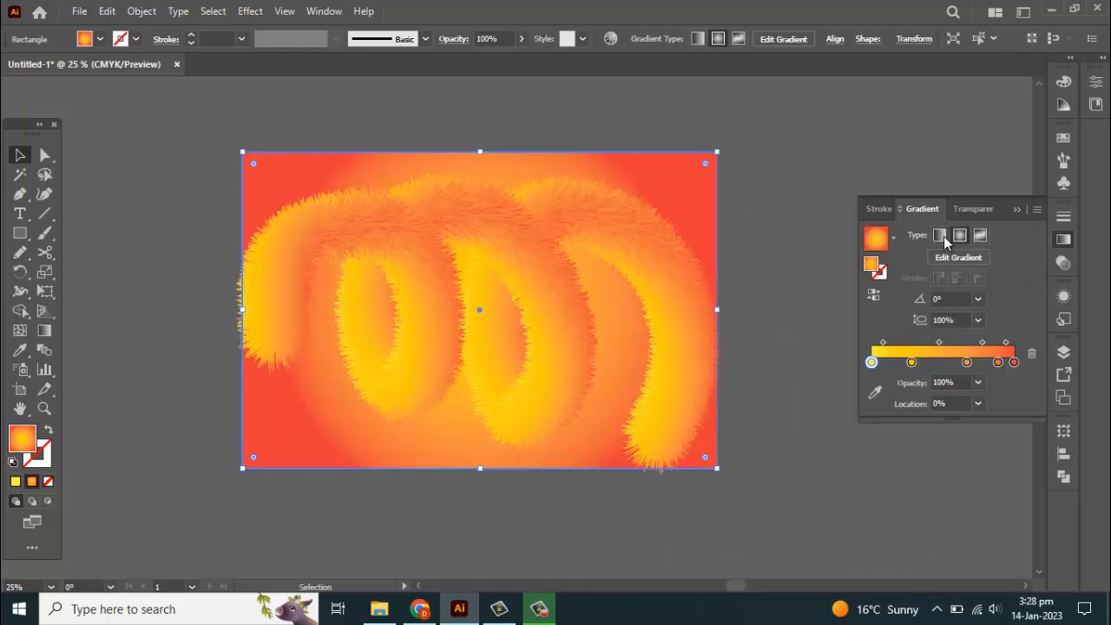
left_click(937, 237)
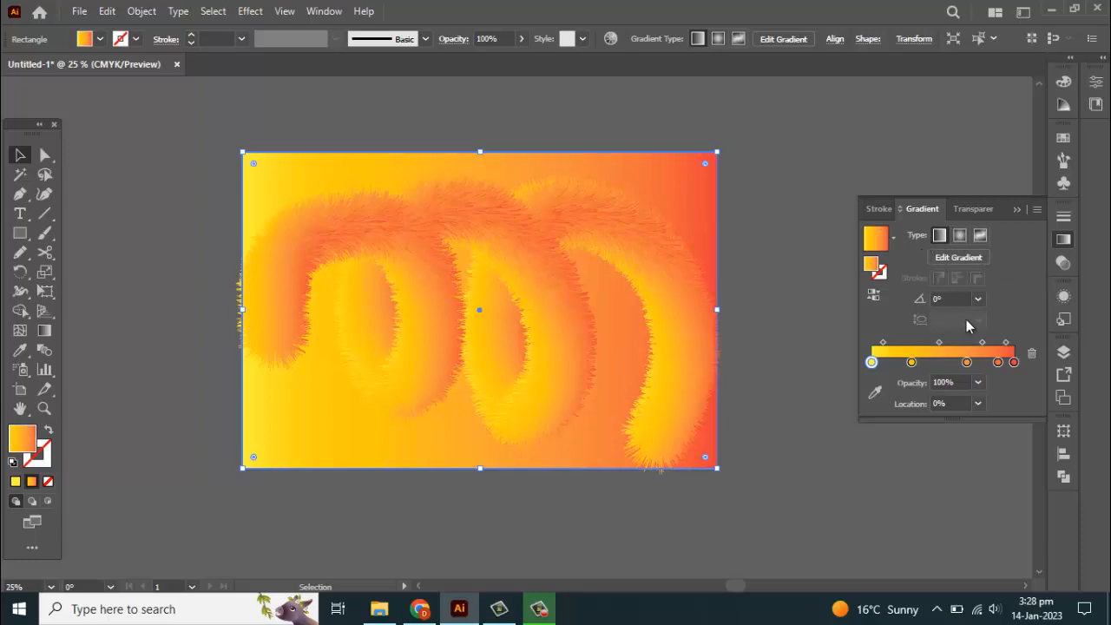
left_click(962, 259)
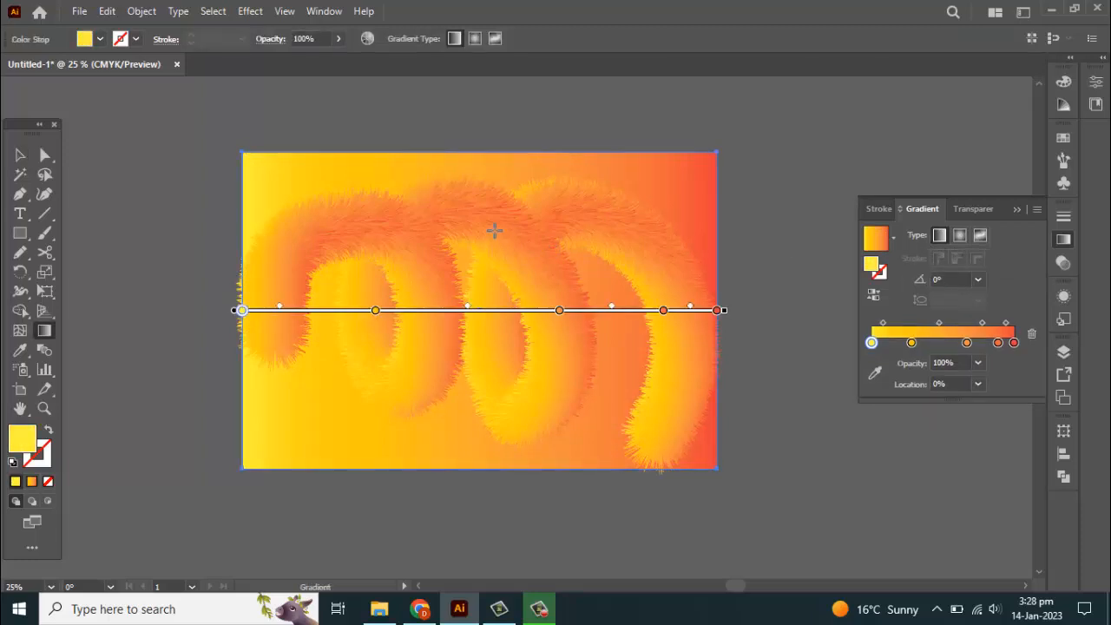
mouse_move(494, 227)
left_mouse_down()
mouse_move(474, 434)
mouse_move(487, 498)
left_mouse_up()
left_click_drag(490, 184, 488, 491)
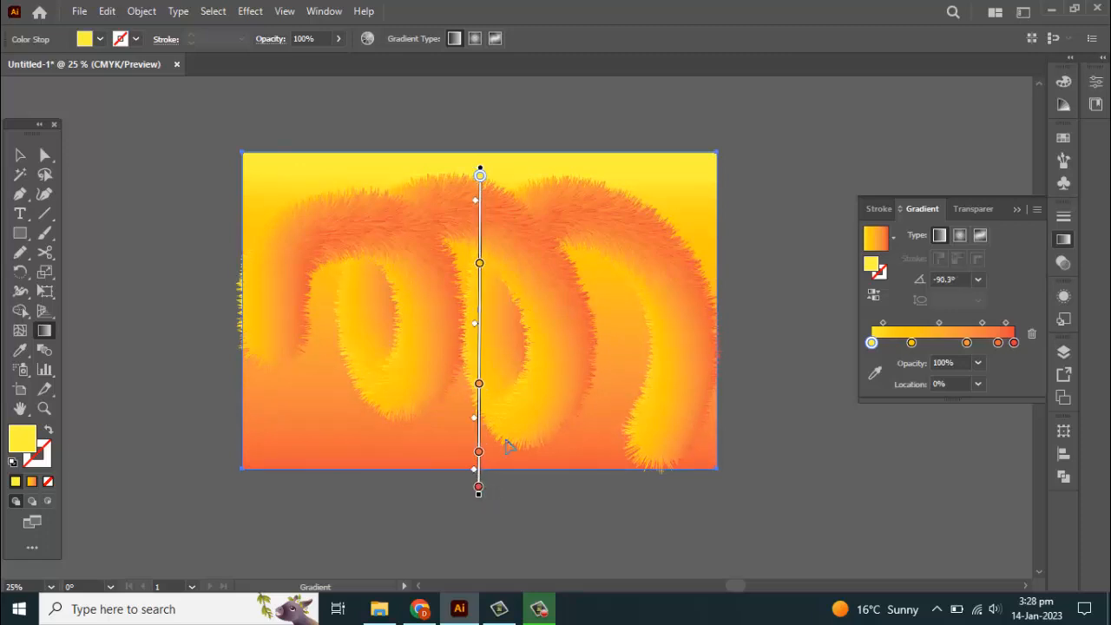
Step: Replace the background rectangle's fill with the blue gradient swatch that fades to transparent
left_click(94, 43)
left_click(100, 38)
left_click(20, 155)
left_click(100, 38)
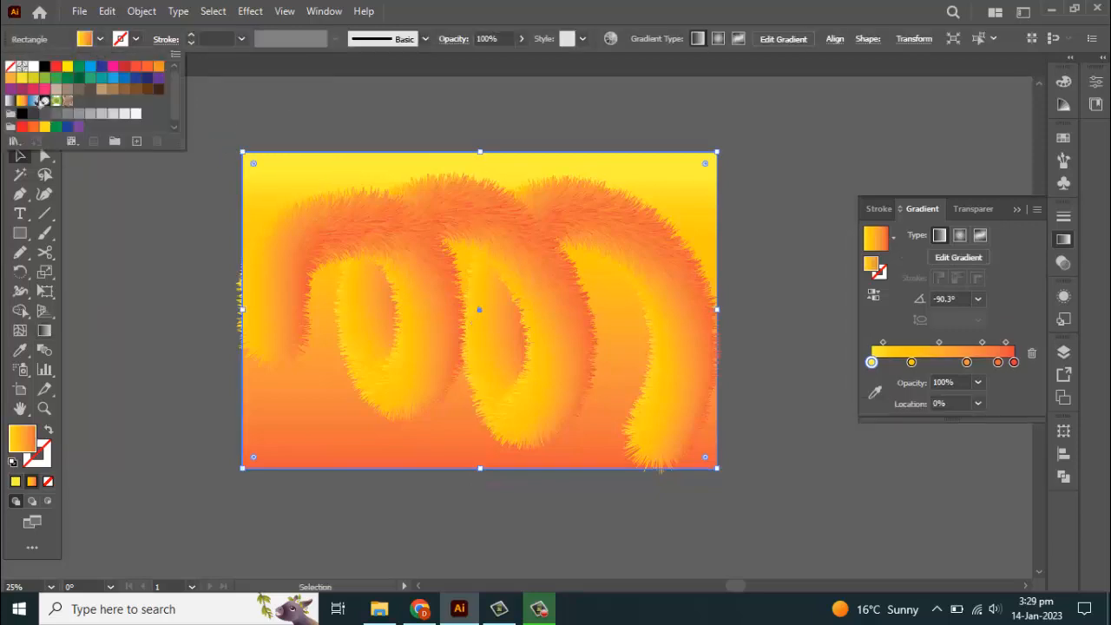
left_click(33, 100)
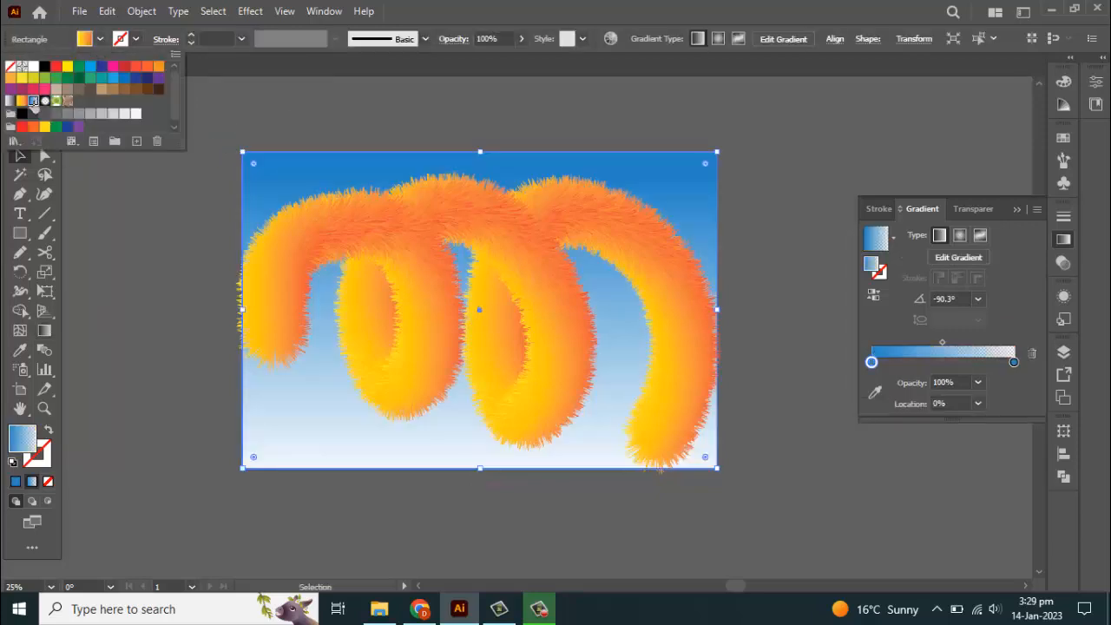
left_click(442, 124)
left_click(507, 172)
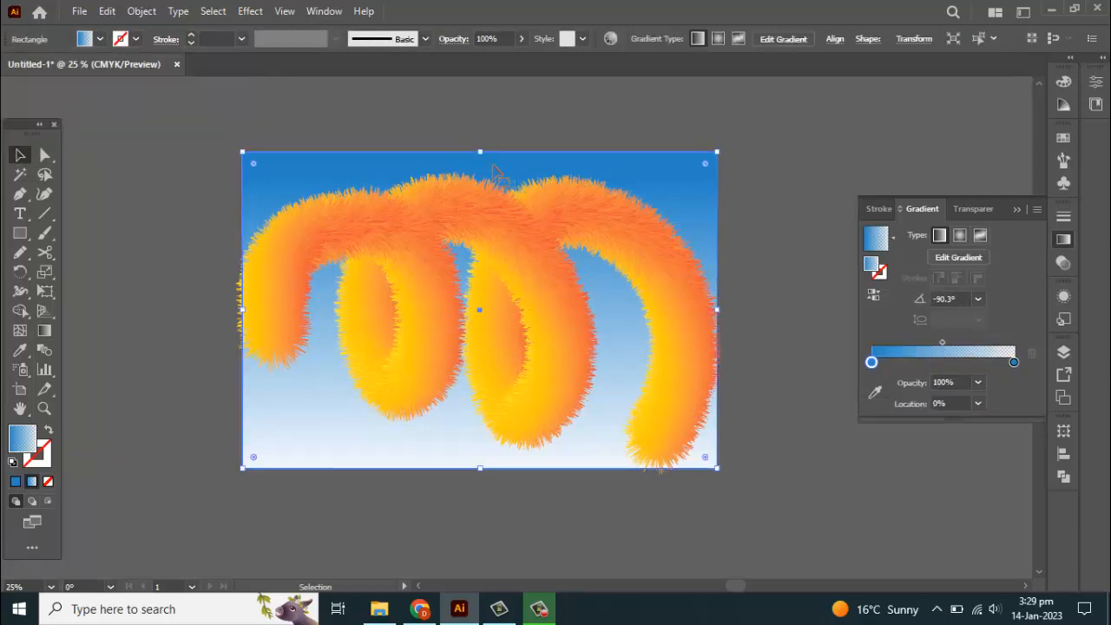
Step: Redraw the background's blue gradient upward from the bottom edge so that it fades out over the lowest quarter
left_click(957, 255)
mouse_move(455, 476)
left_mouse_down()
mouse_move(446, 174)
mouse_move(460, 146)
mouse_move(448, 208)
mouse_move(453, 387)
left_mouse_up()
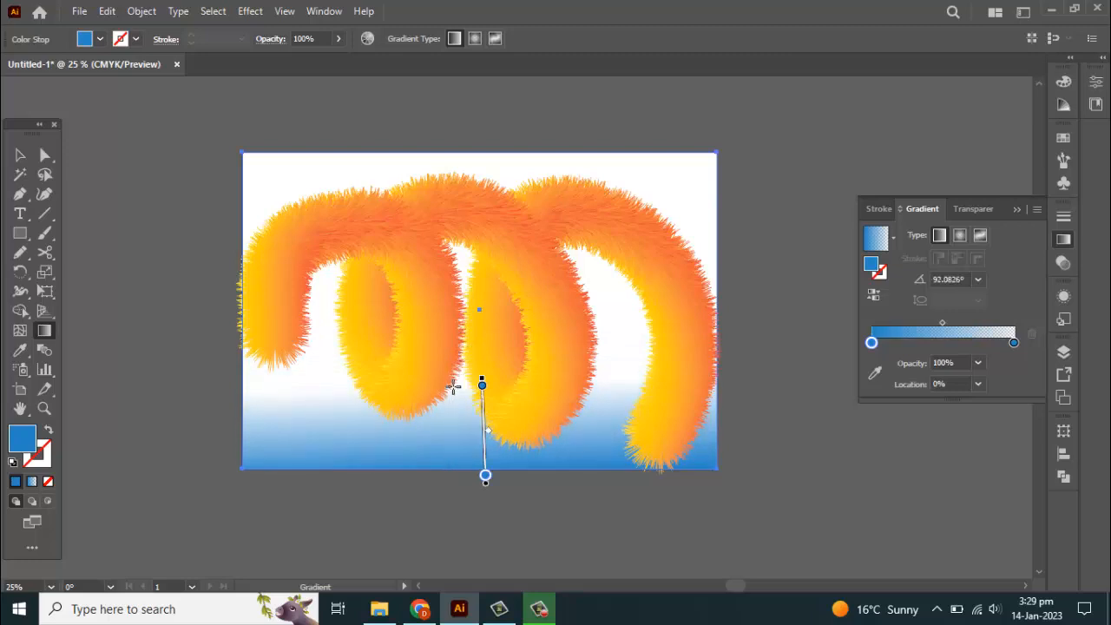
key("v")
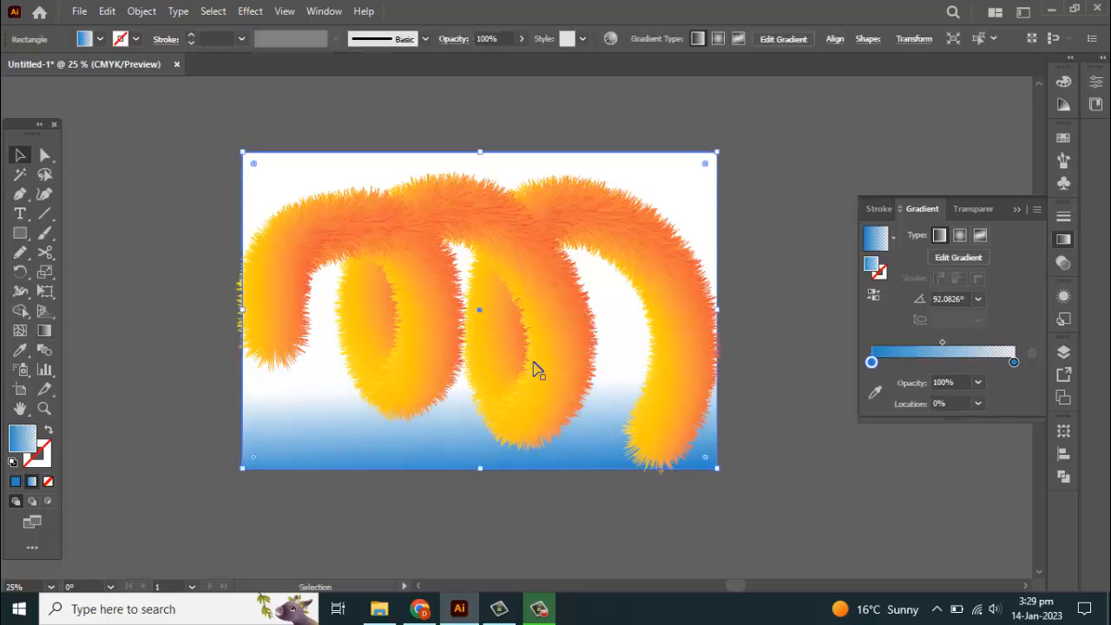
Step: Sample the furry tube's yellow-to-red gradient onto the background rectangle with the Eyedropper
left_click(871, 363)
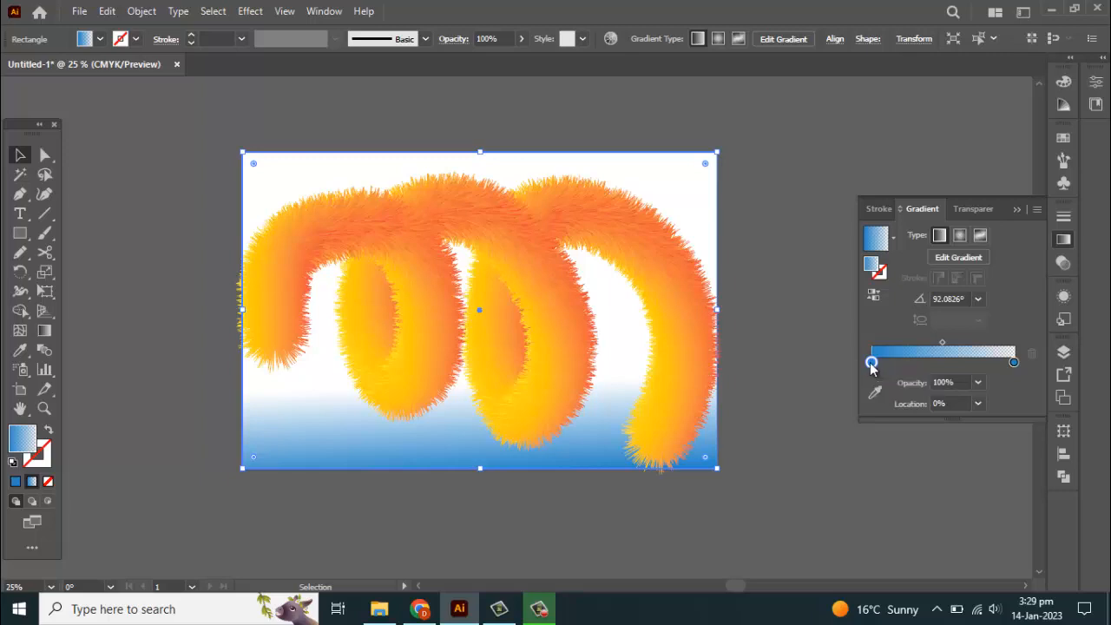
left_click(21, 351)
left_click(434, 364)
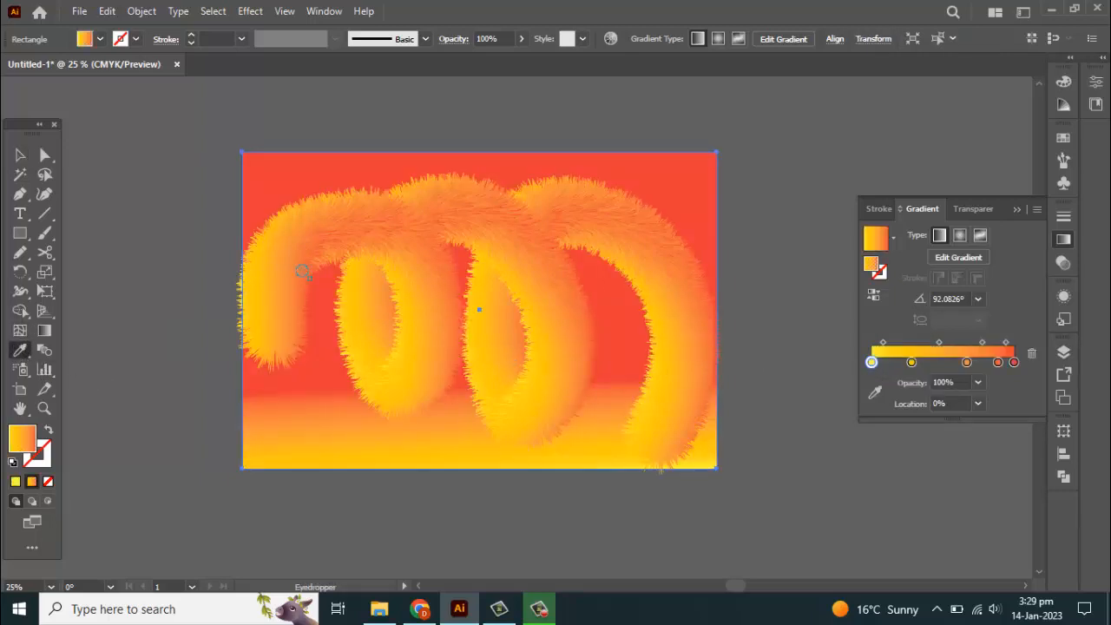
Step: Remove the intermediate colour stops from the background rectangle's gradient, keeping only the yellow and red end stops
left_click(18, 154)
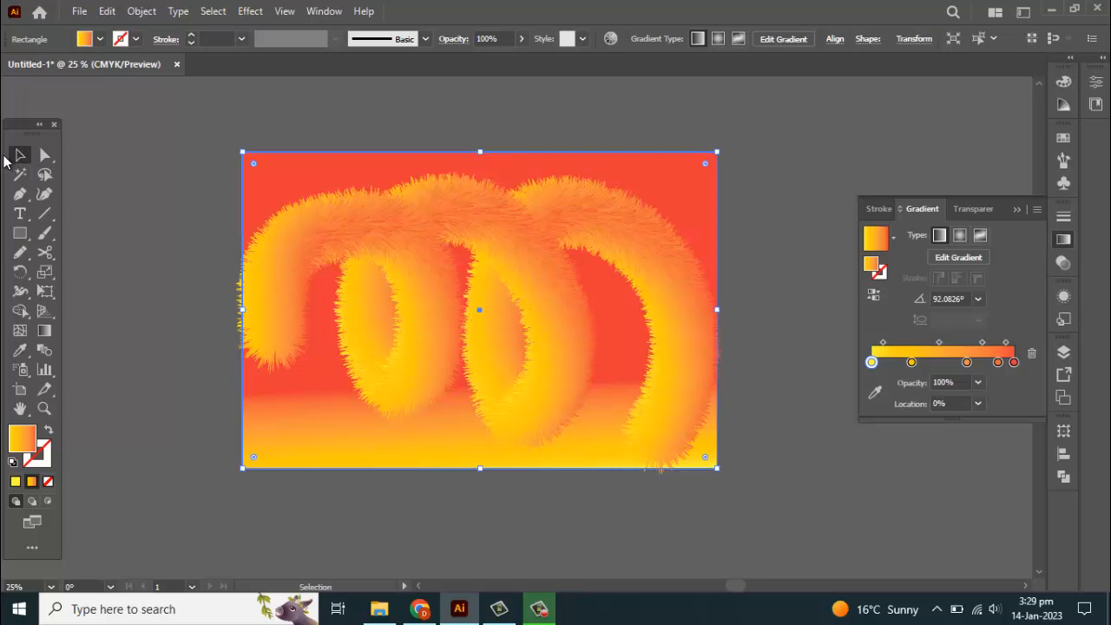
left_click_drag(911, 363, 950, 400)
left_click_drag(966, 363, 990, 399)
left_click(872, 363)
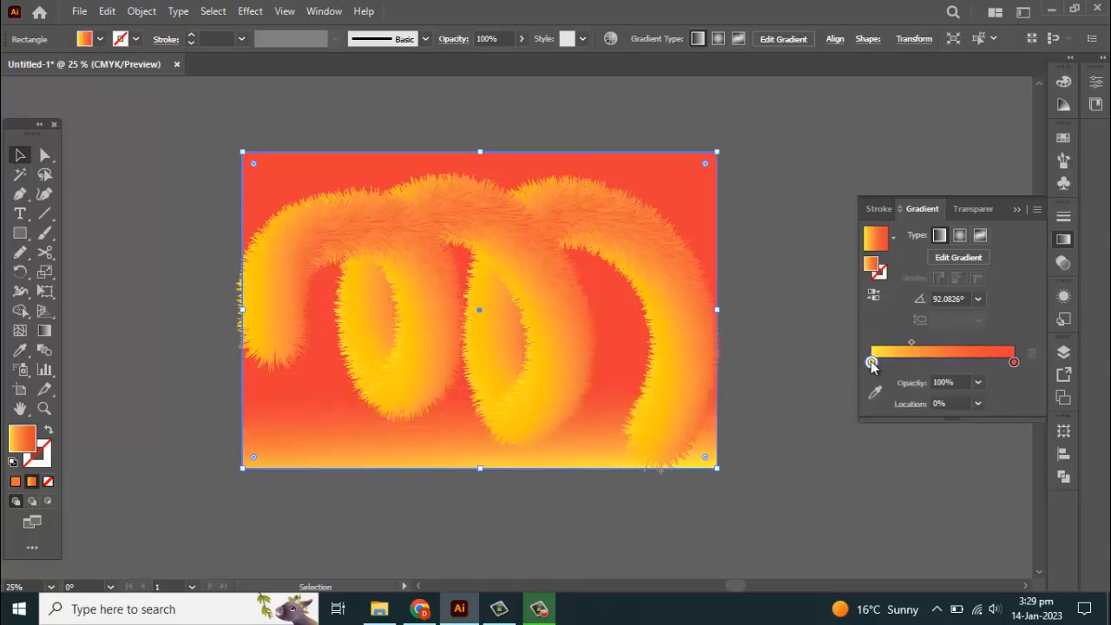
Step: Try a plain white fill on the background rectangle, and return it to the two-colour yellow-to-red gradient
left_click(100, 39)
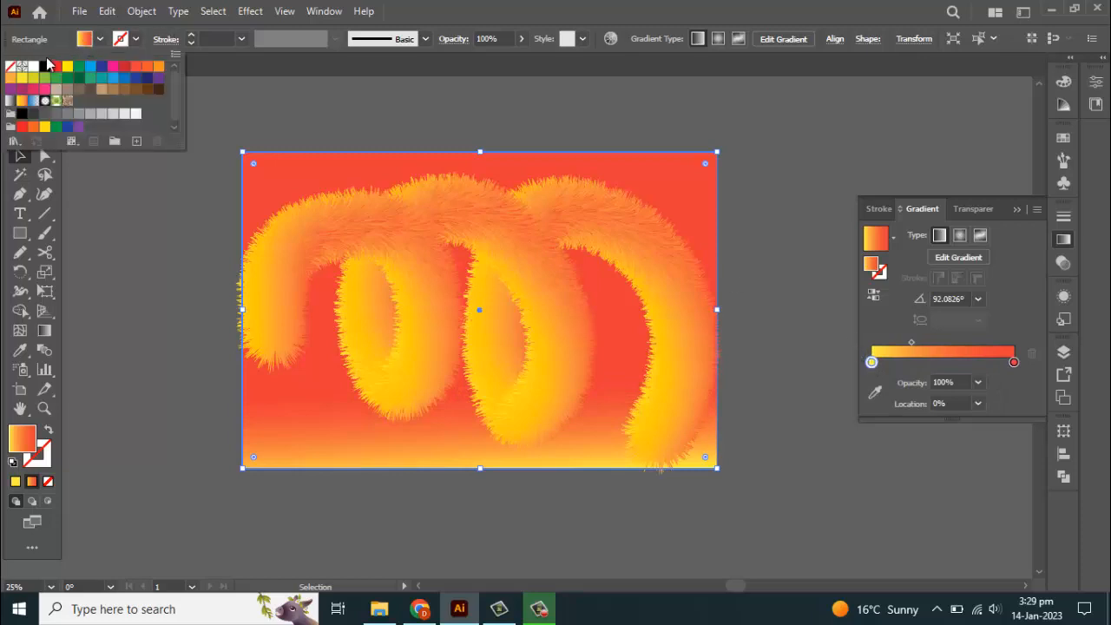
left_click(33, 66)
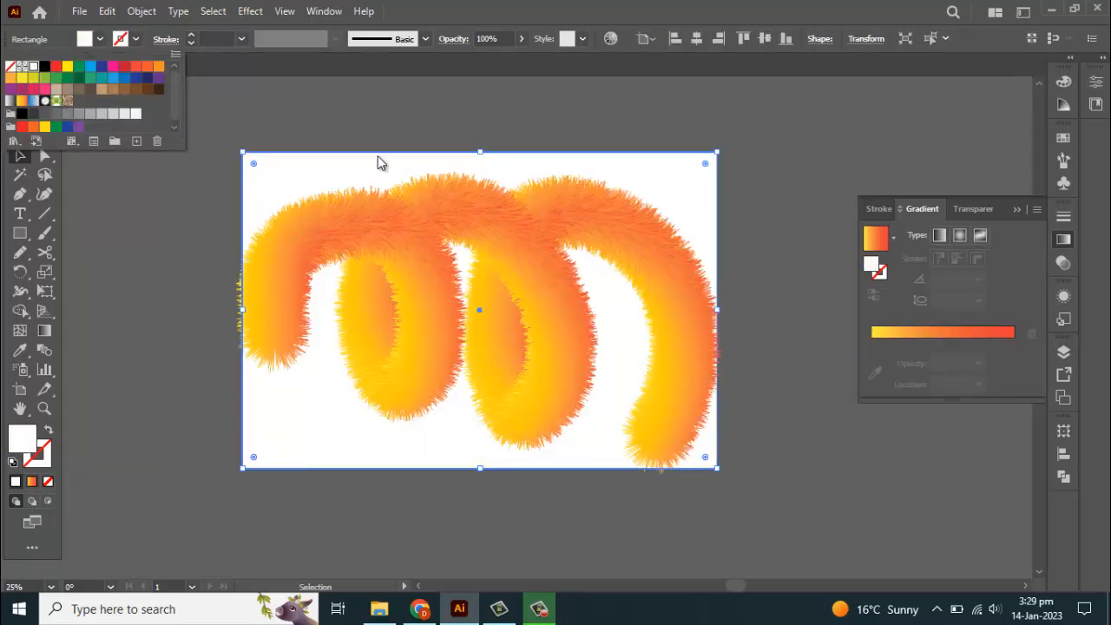
left_click(915, 333)
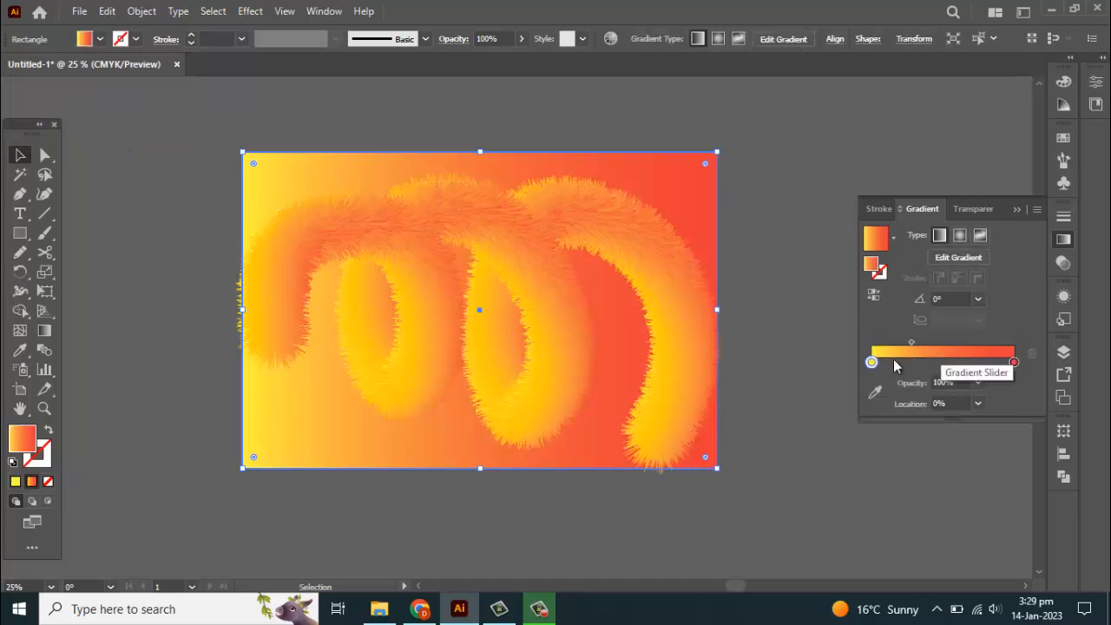
Step: Try white on the yellow end stop of the background gradient and undo that colour change
double_click(871, 362)
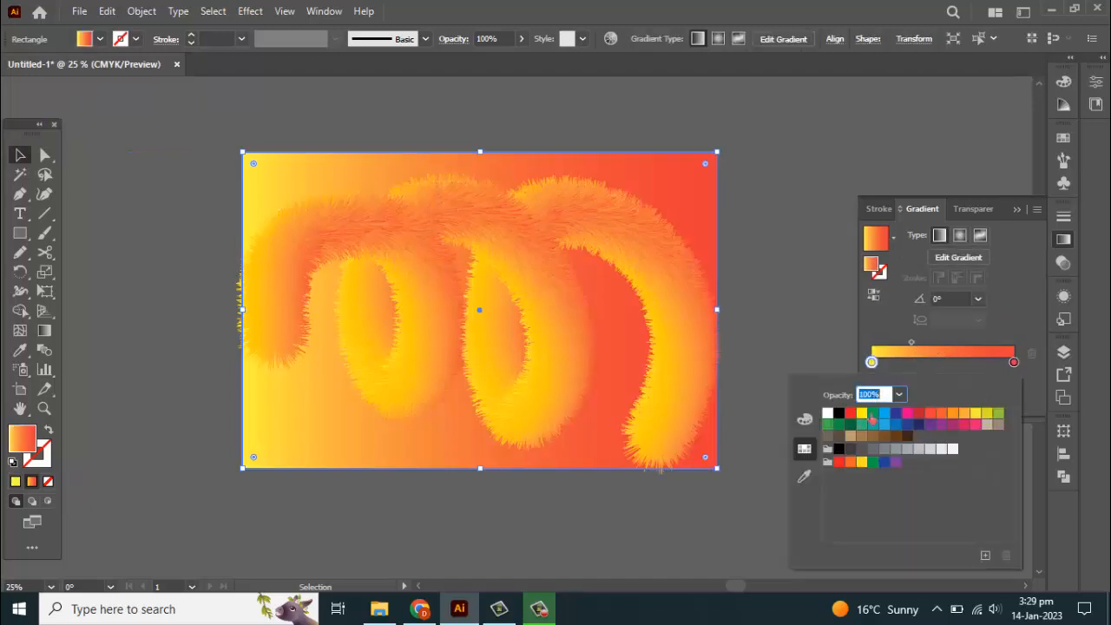
left_click(827, 414)
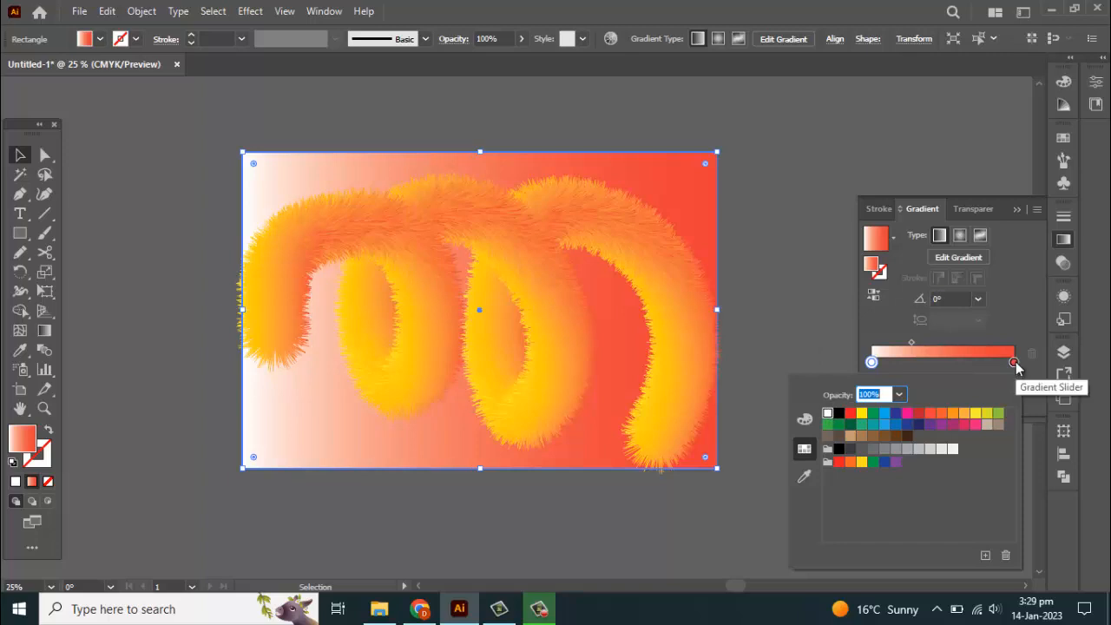
key("ctrl+z")
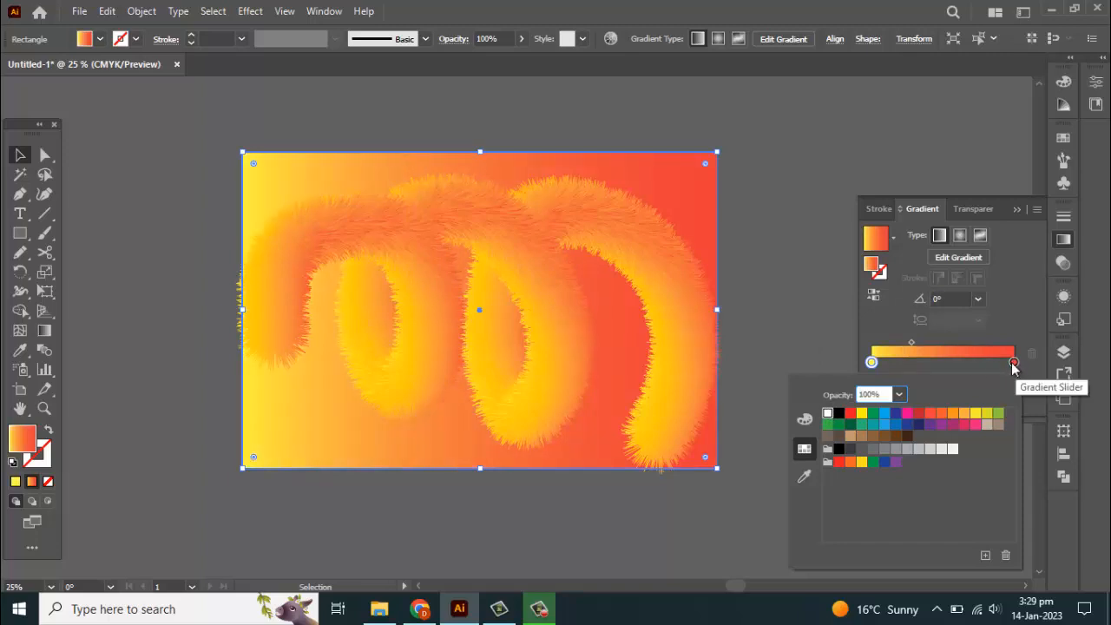
Step: Change the red end stop of the background gradient to white
left_click(1014, 362)
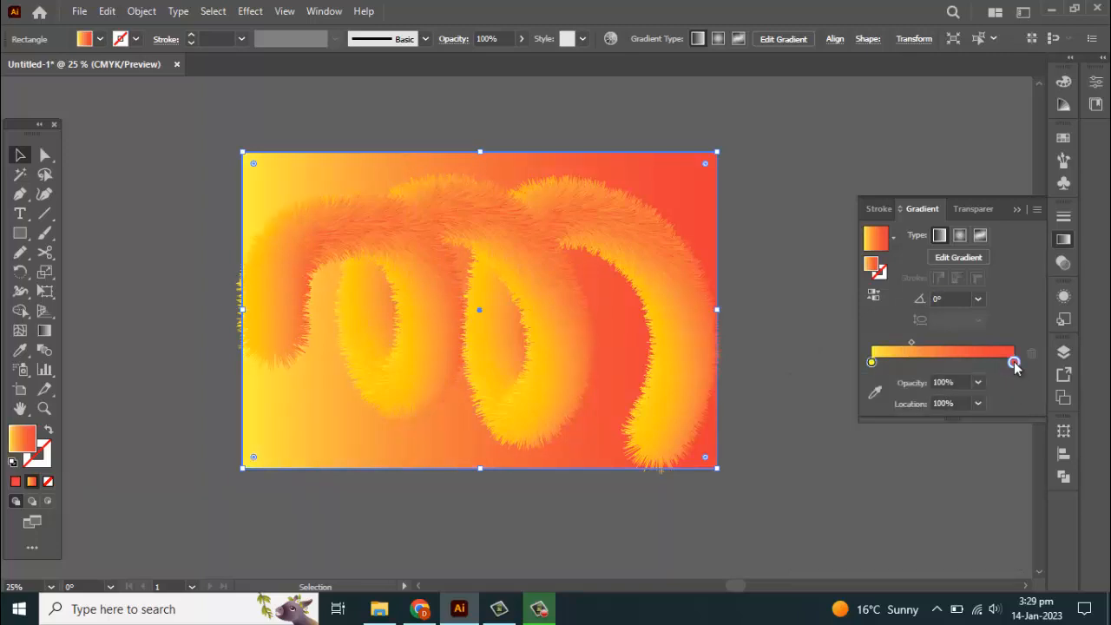
double_click(1013, 362)
left_click(827, 413)
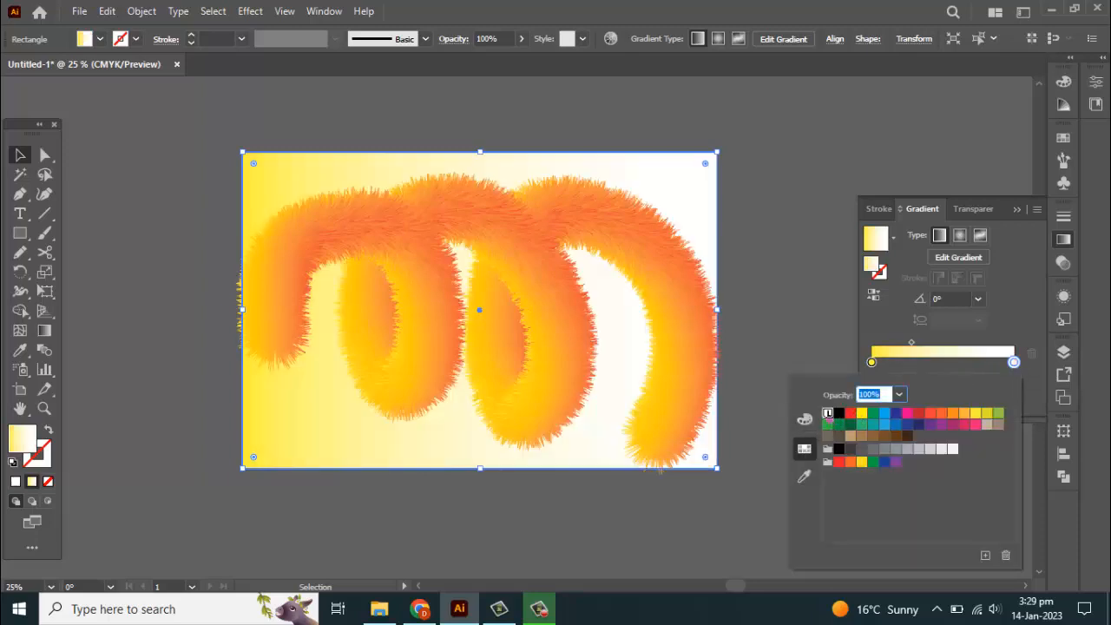
Step: Redraw the background gradient vertically from yellow at the lower edge to white beyond the upper edge, and deselect the rectangle
left_click(951, 258)
left_click(951, 257)
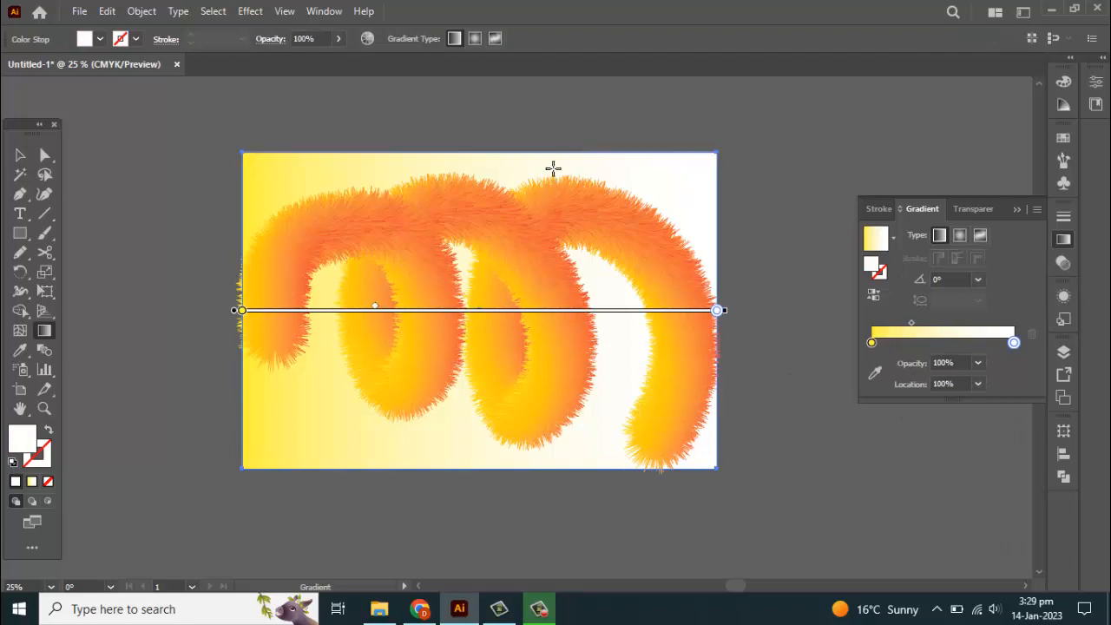
mouse_move(486, 143)
left_mouse_down()
mouse_move(495, 246)
mouse_move(479, 305)
left_mouse_up()
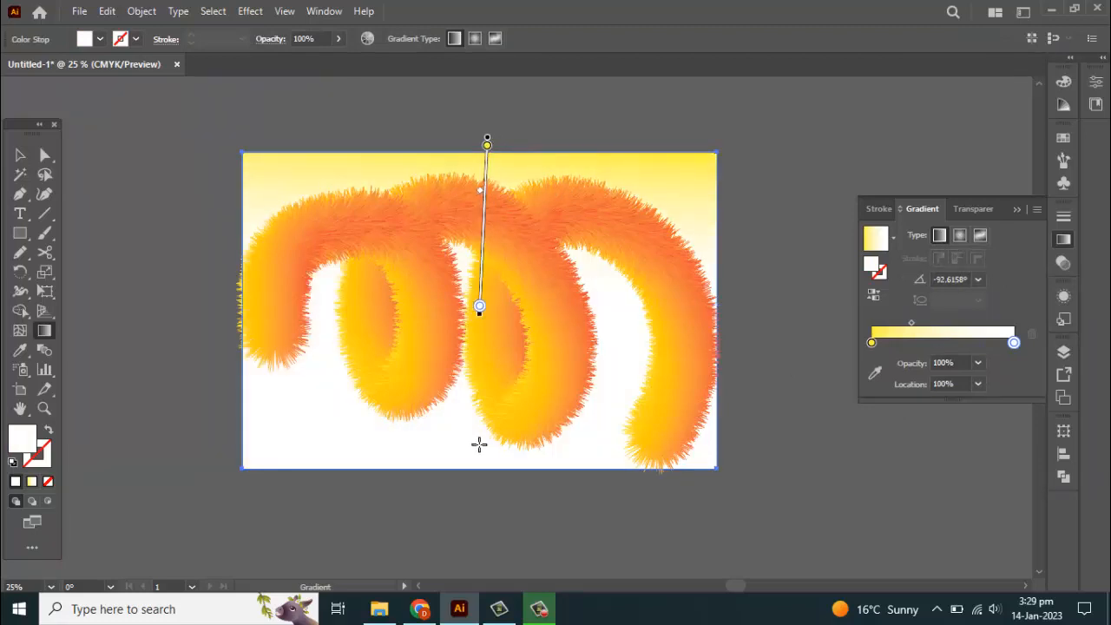
mouse_move(471, 471)
left_mouse_down()
mouse_move(466, 272)
mouse_move(484, 196)
mouse_move(480, 99)
left_mouse_up()
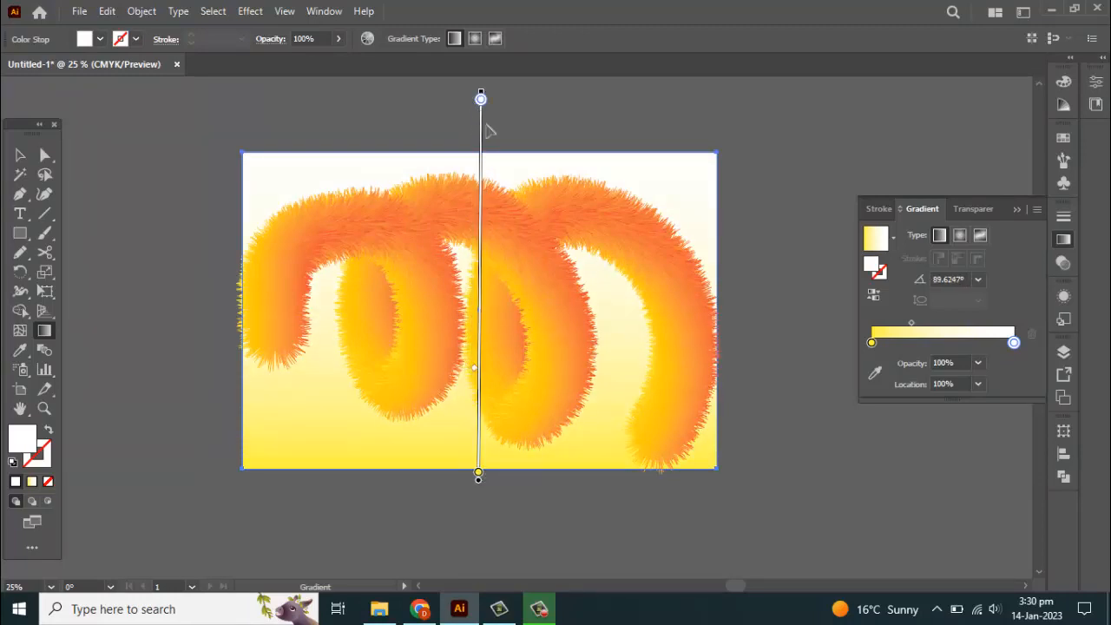
scroll(503, 186, "down", 1)
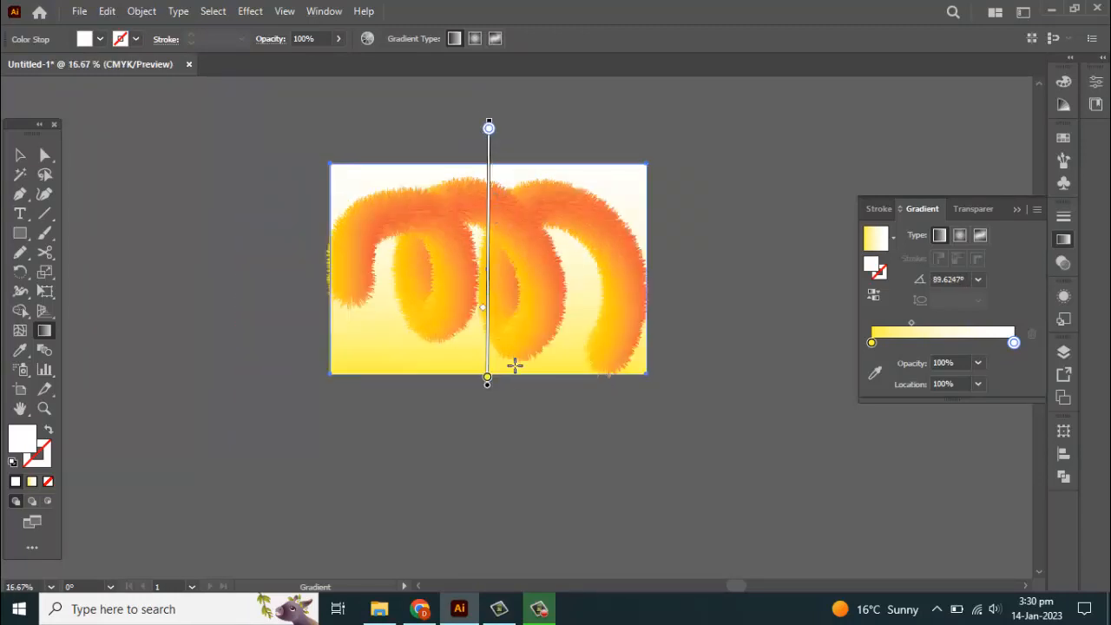
left_click_drag(506, 383, 508, 116)
key("v")
left_click(695, 251)
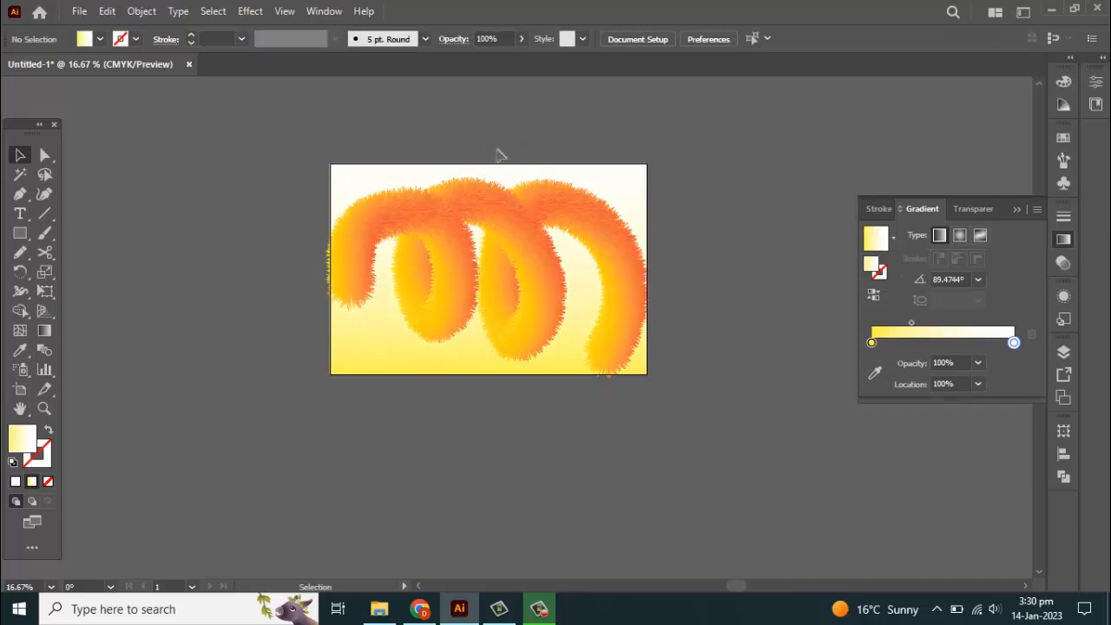
Step: Scale the furry tube down slightly, move it up a little to fit within the artboard, and deselect it
scroll(506, 150, "up", 1)
left_click(590, 248)
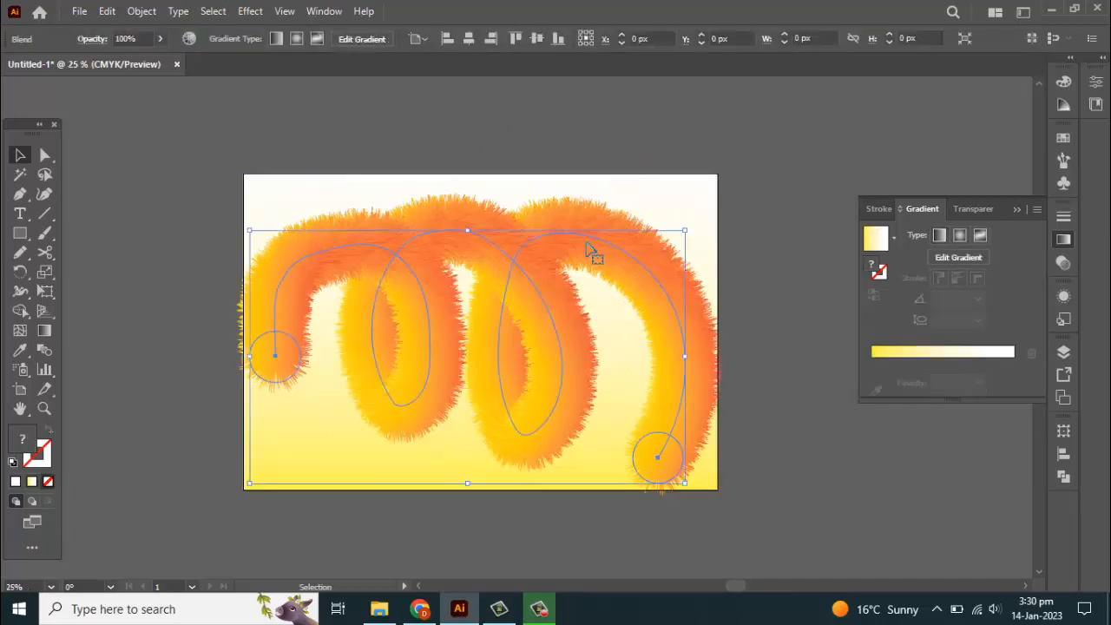
scroll(623, 323, "up", 1)
left_click_drag(710, 200, 703, 202)
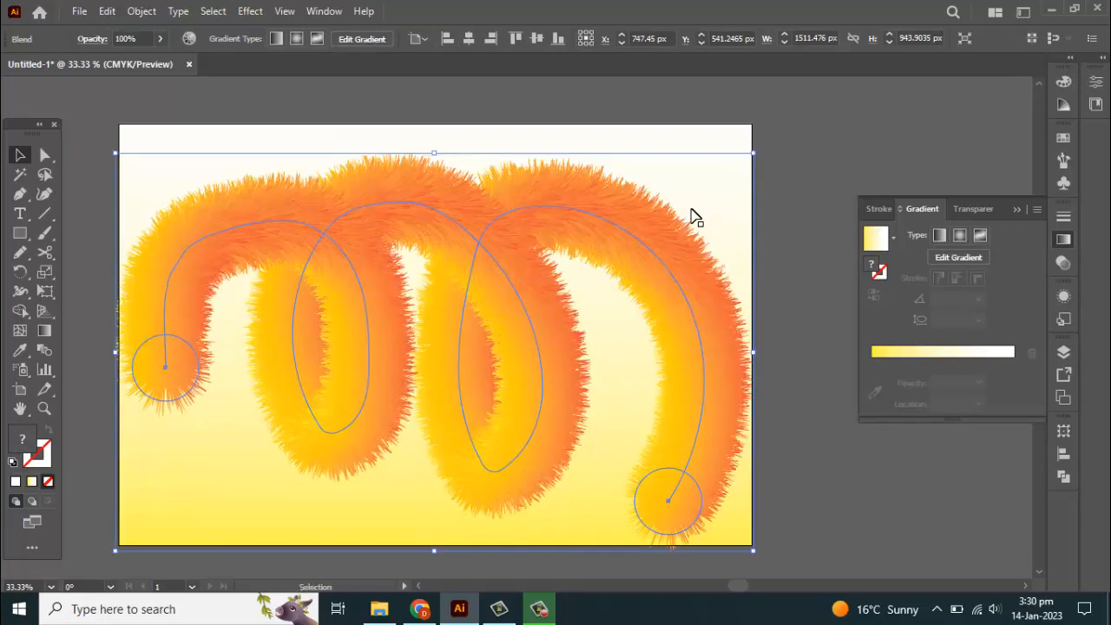
left_click_drag(507, 277, 507, 270)
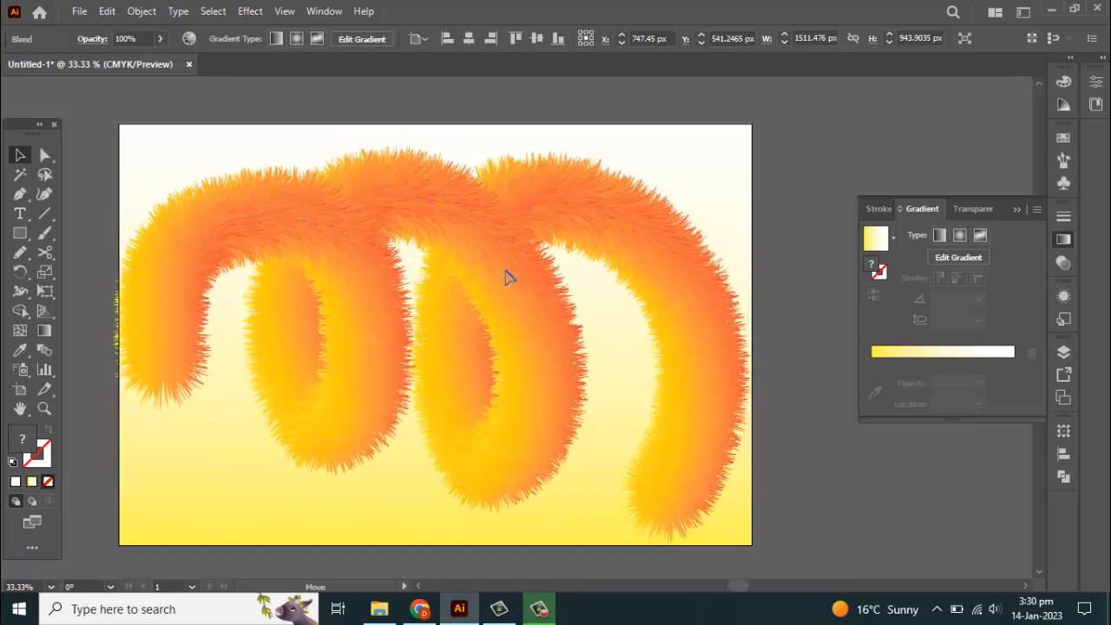
left_click(788, 240)
scroll(412, 315, "down", 1)
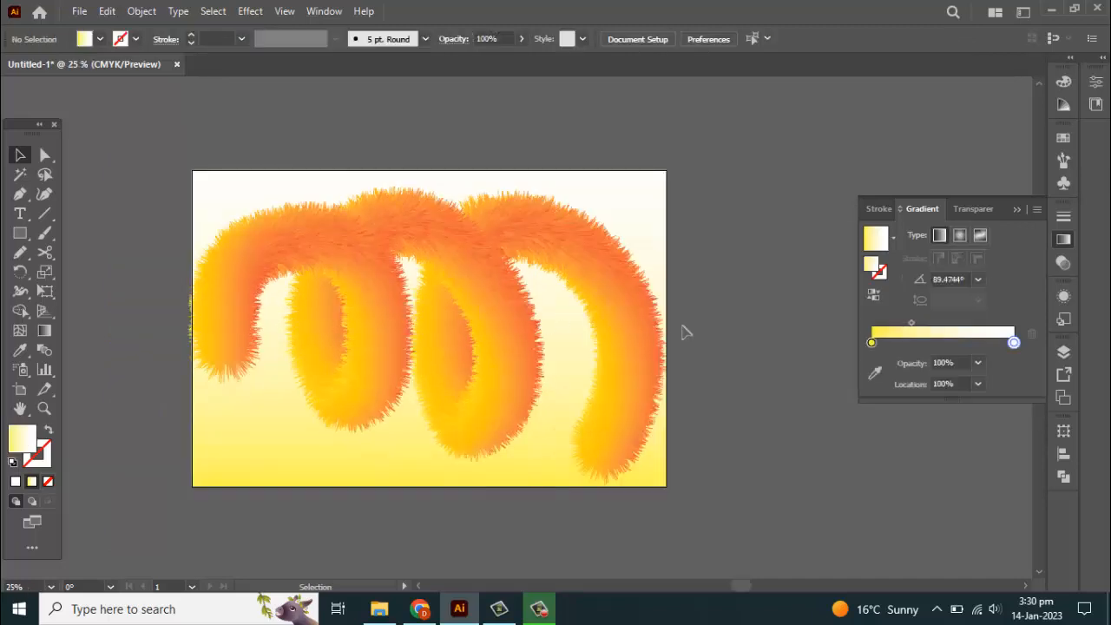
key("space")
left_click_drag(714, 322, 718, 328)
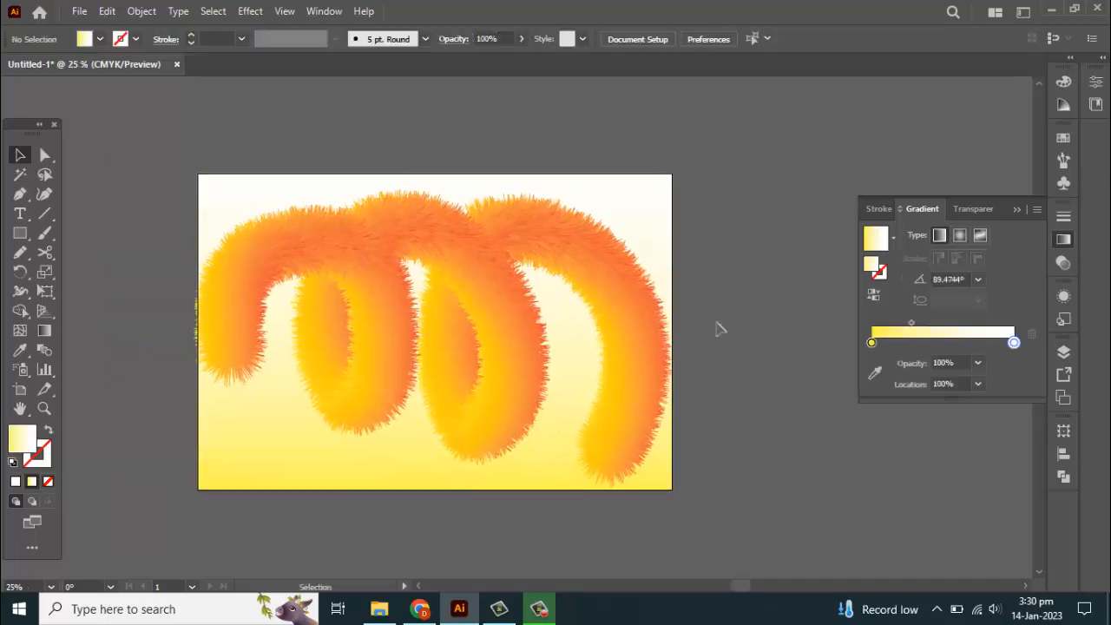